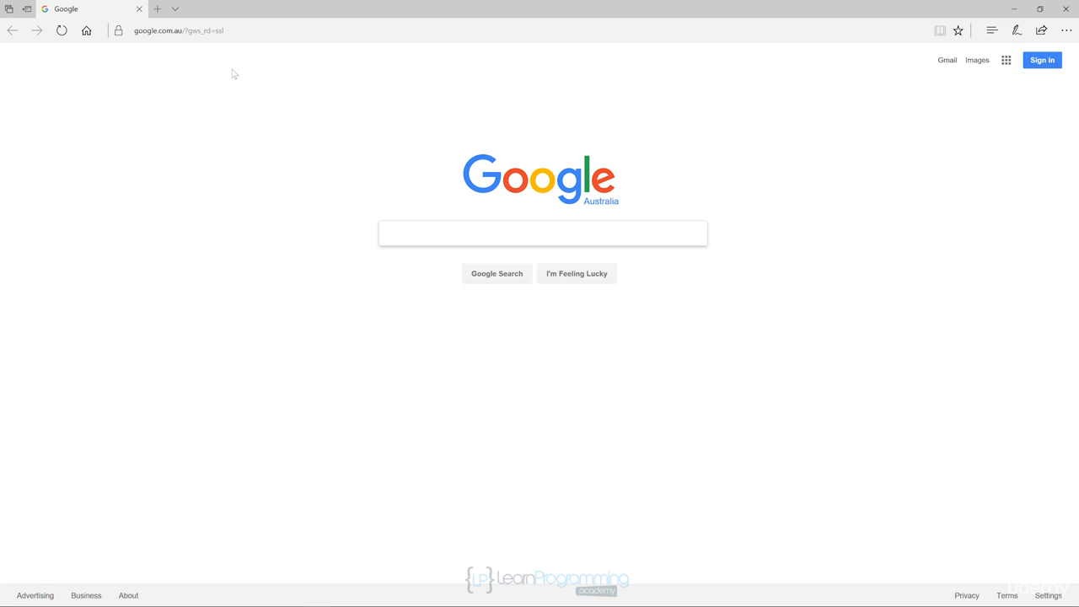
{"action": "left_click", "coordinate": [242, 30]}
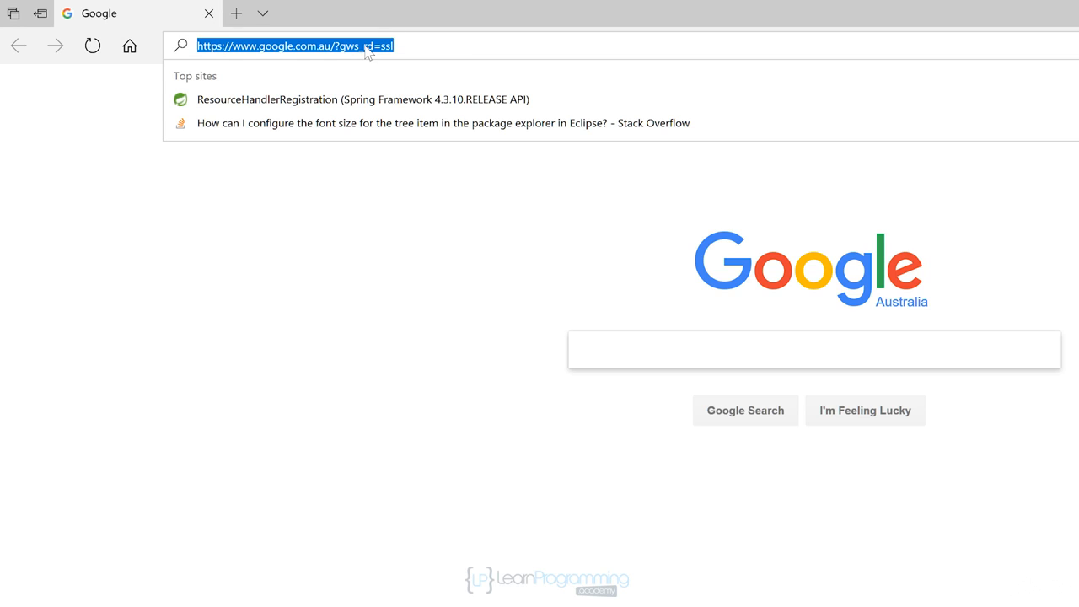
{"action": "type", "text": "www.jetb"}
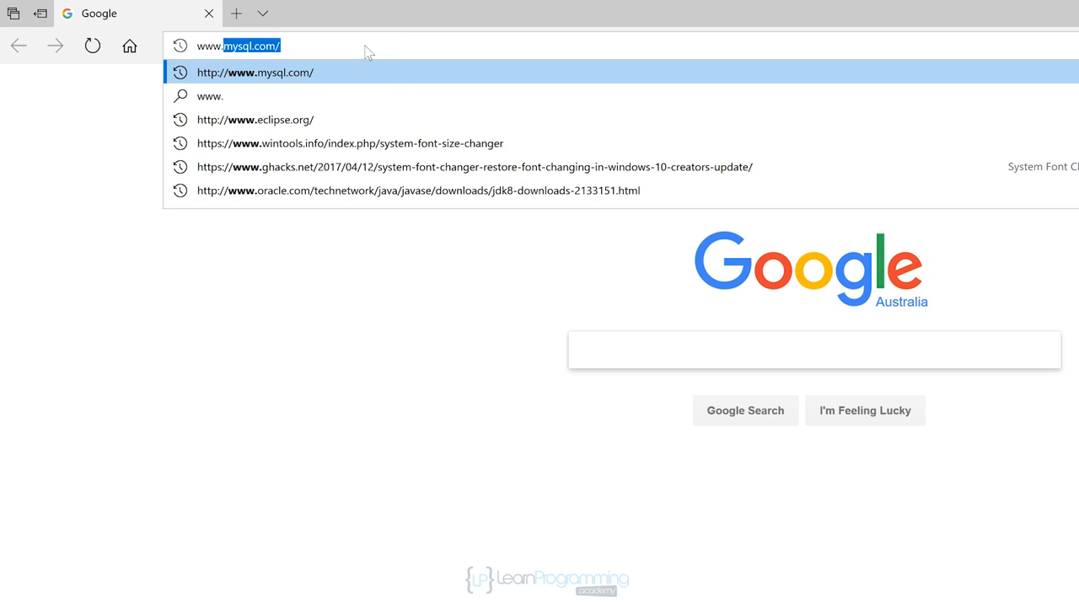
{"action": "type", "text": "rains"}
{"action": "key", "text": "Return"}
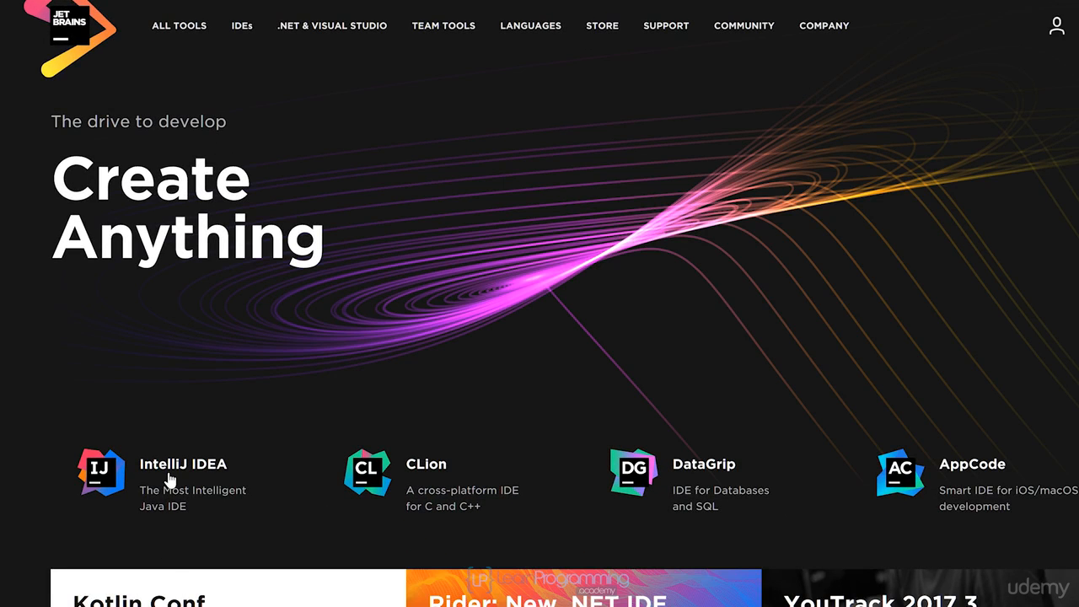
From the IntelliJ IDEA product page, download and save the Windows .exe installer of the Community edition
{"action": "mouse_move", "coordinate": [244, 32]}
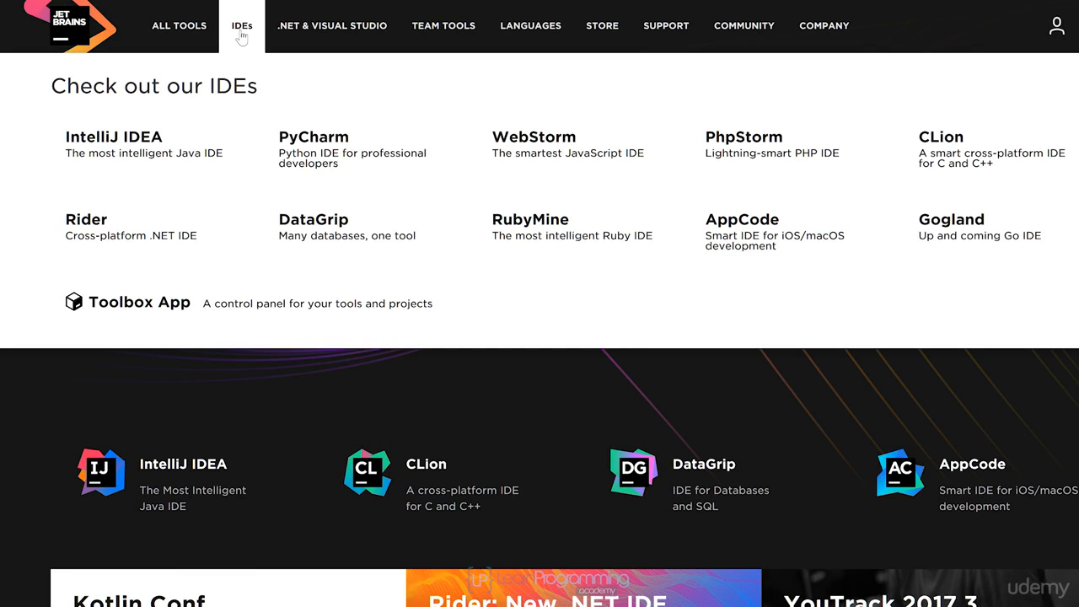
{"action": "left_click", "coordinate": [124, 152]}
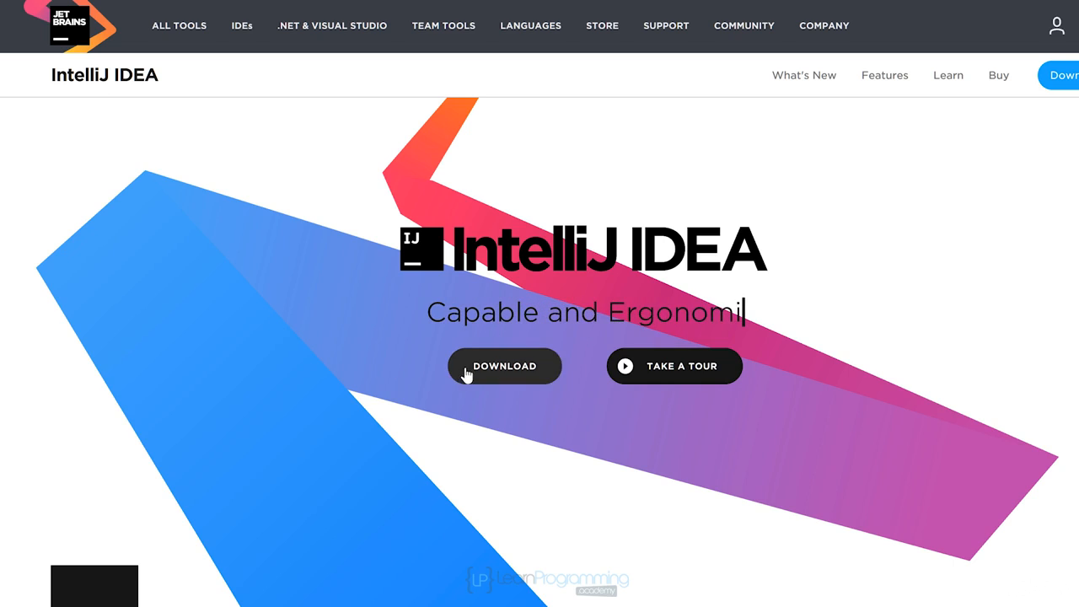
{"action": "left_click", "coordinate": [504, 366]}
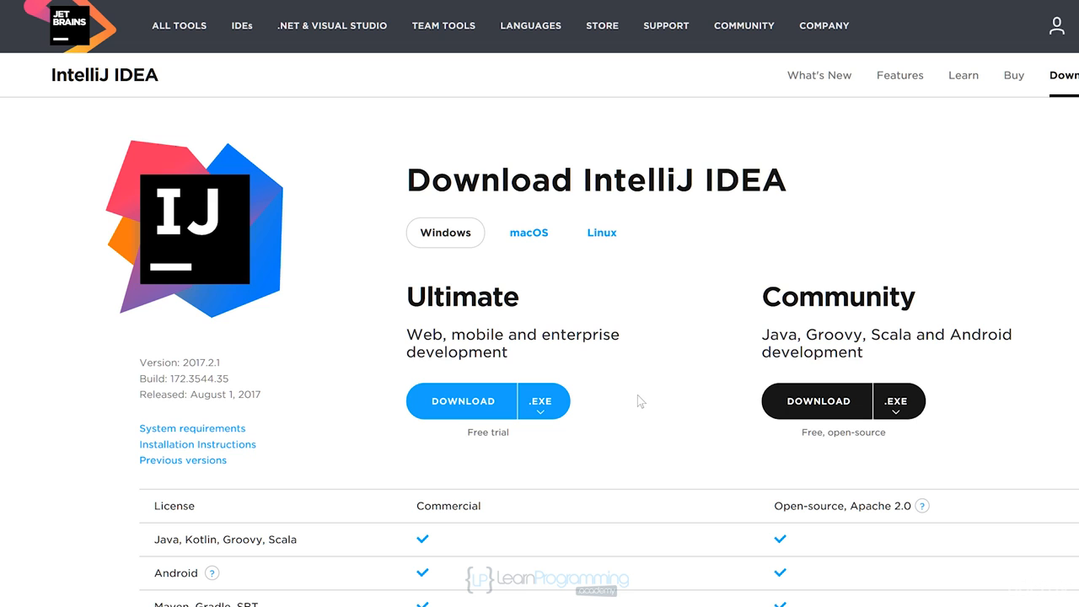
{"action": "left_click", "coordinate": [818, 404]}
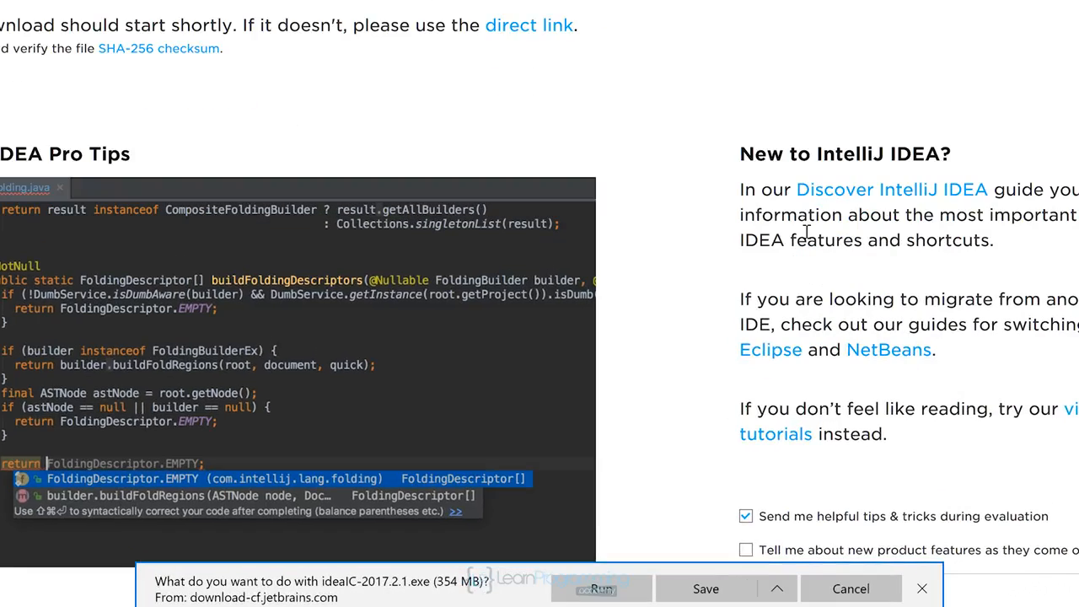
{"action": "left_click", "coordinate": [706, 589]}
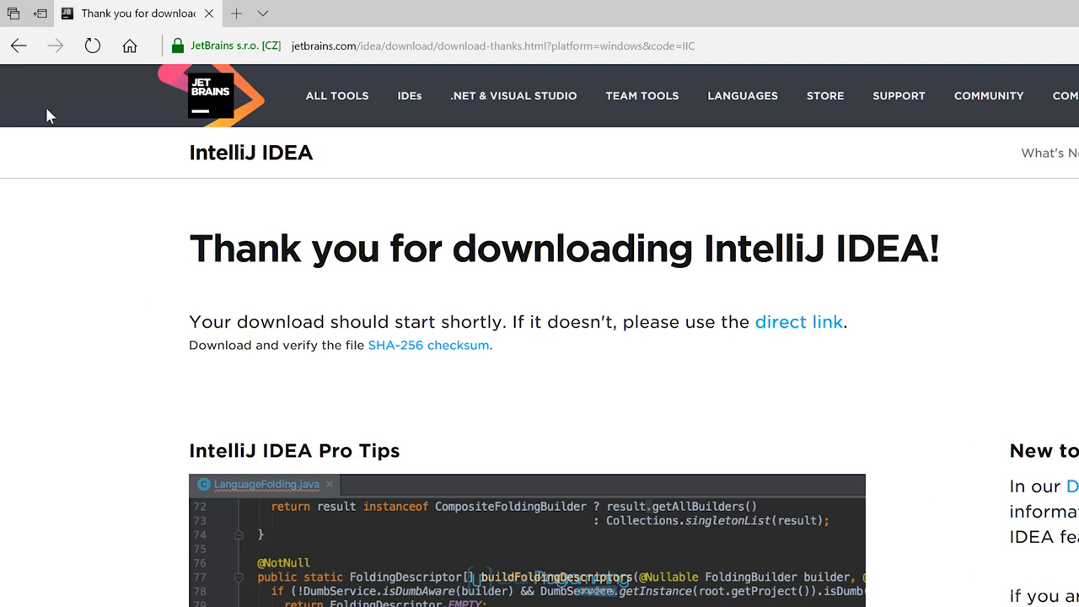
Return to the IntelliJ IDEA download page and review the feature comparison of the Ultimate and Community editions
{"action": "left_click", "coordinate": [18, 47]}
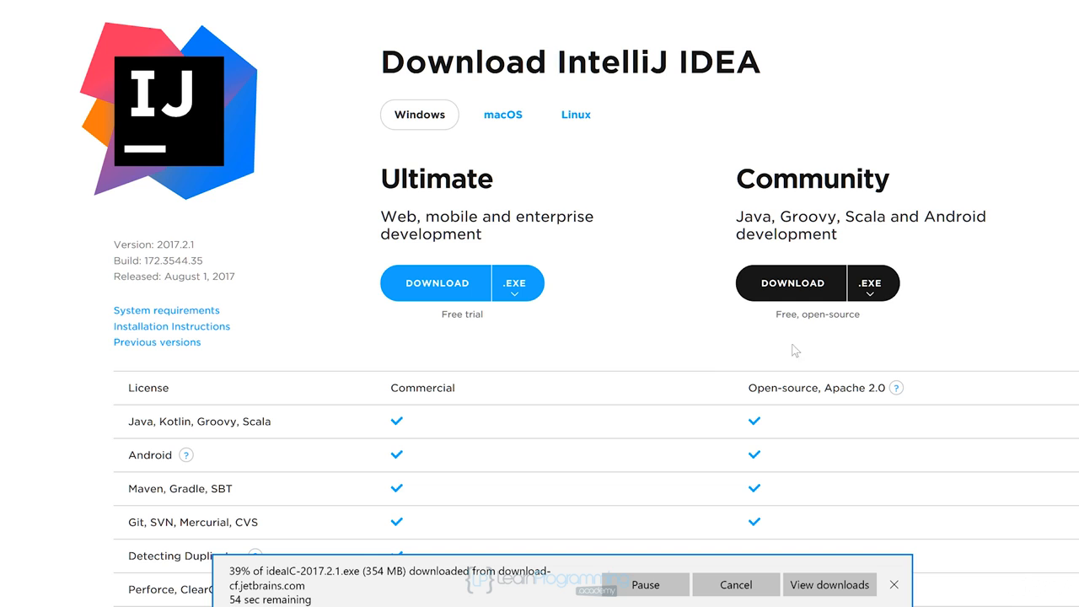
{"action": "scroll", "coordinate": [299, 388], "scroll_direction": "down", "scroll_amount": 1}
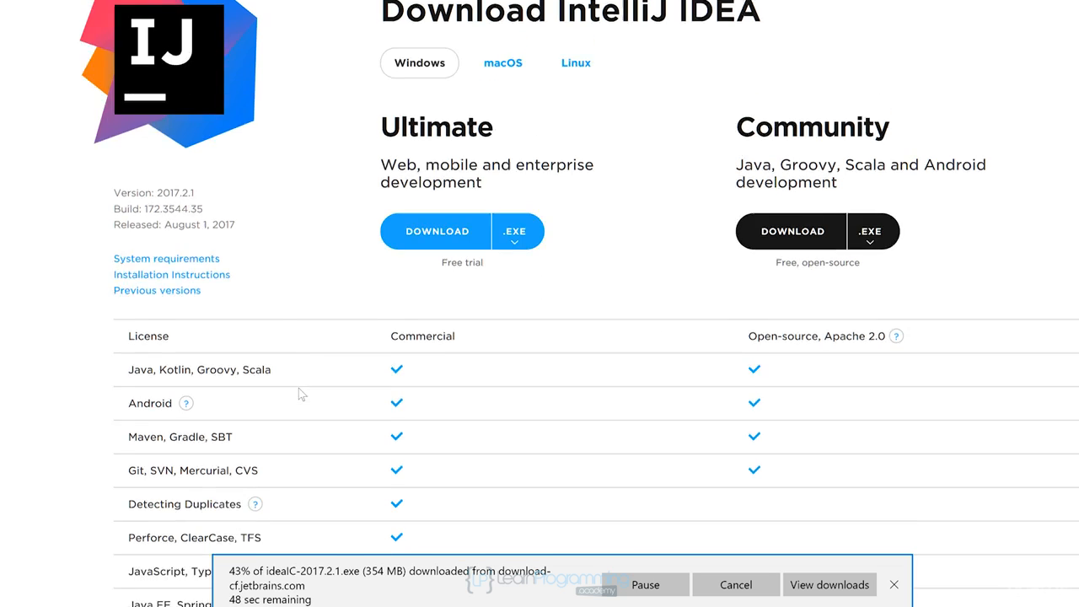
{"action": "scroll", "coordinate": [299, 388], "scroll_direction": "down", "scroll_amount": 3}
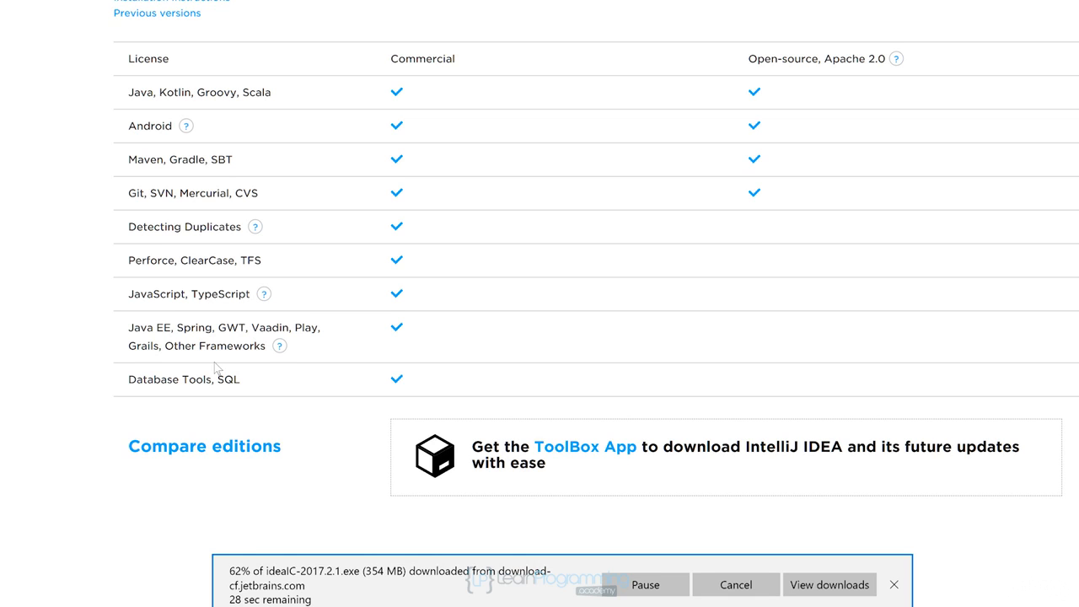
{"action": "scroll", "coordinate": [214, 366], "scroll_direction": "down", "scroll_amount": 3}
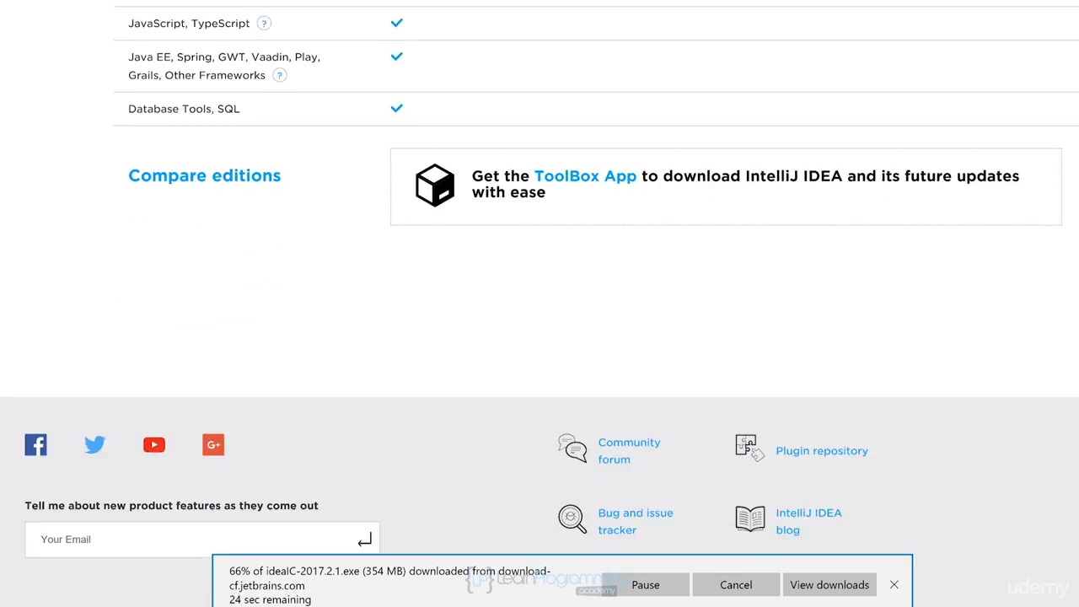
{"action": "scroll", "coordinate": [540, 304], "scroll_direction": "up", "scroll_amount": 6}
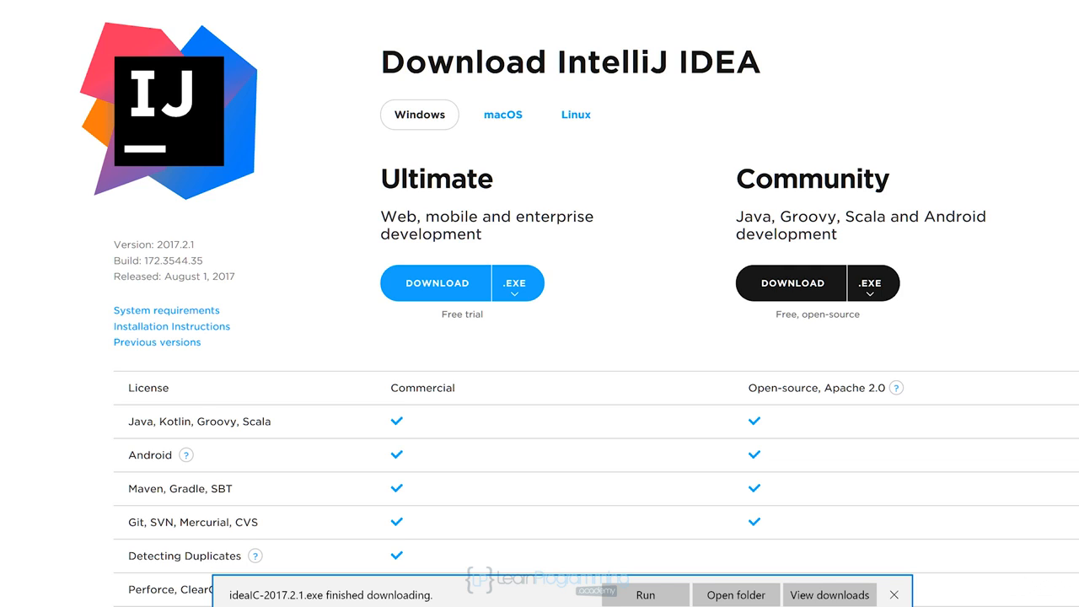
Run the downloaded installer, close the browser, and accept the default destination folder for IntelliJ IDEA Community Edition
{"action": "left_click", "coordinate": [645, 595]}
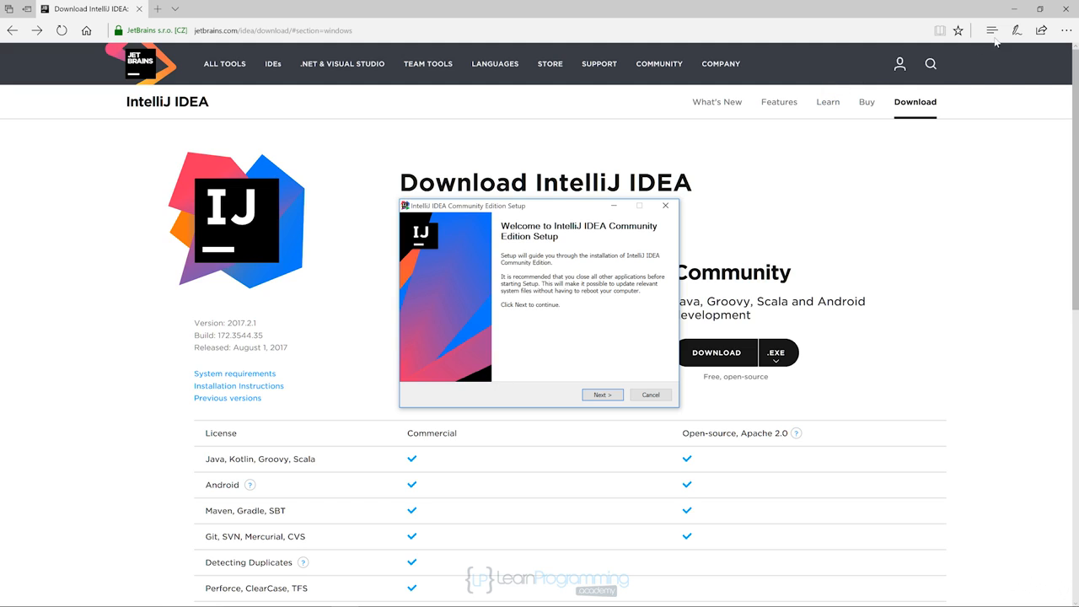
{"action": "left_click", "coordinate": [1068, 12]}
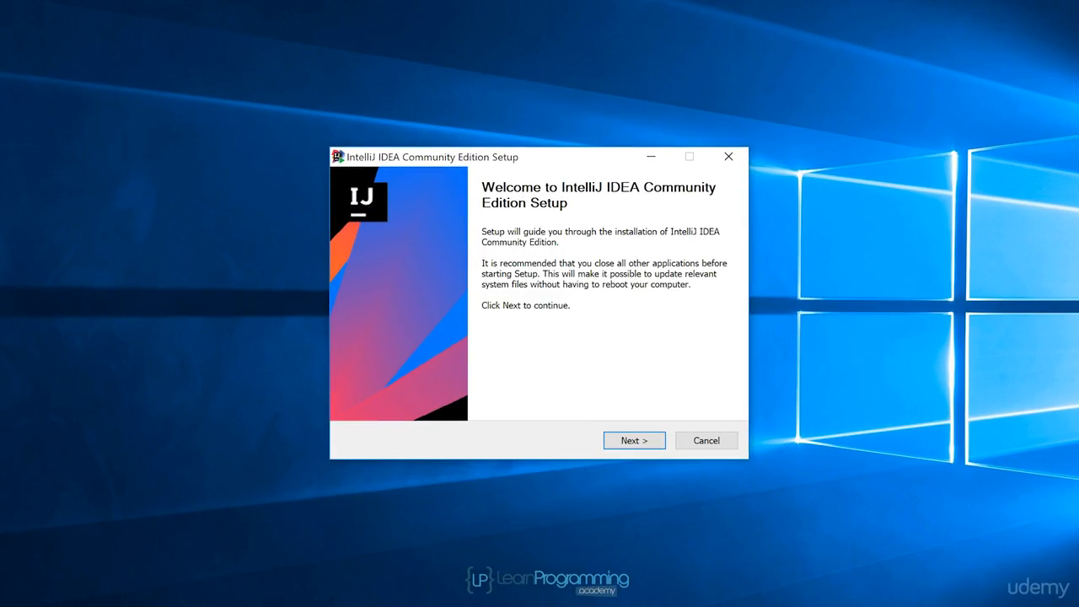
{"action": "left_click", "coordinate": [632, 439]}
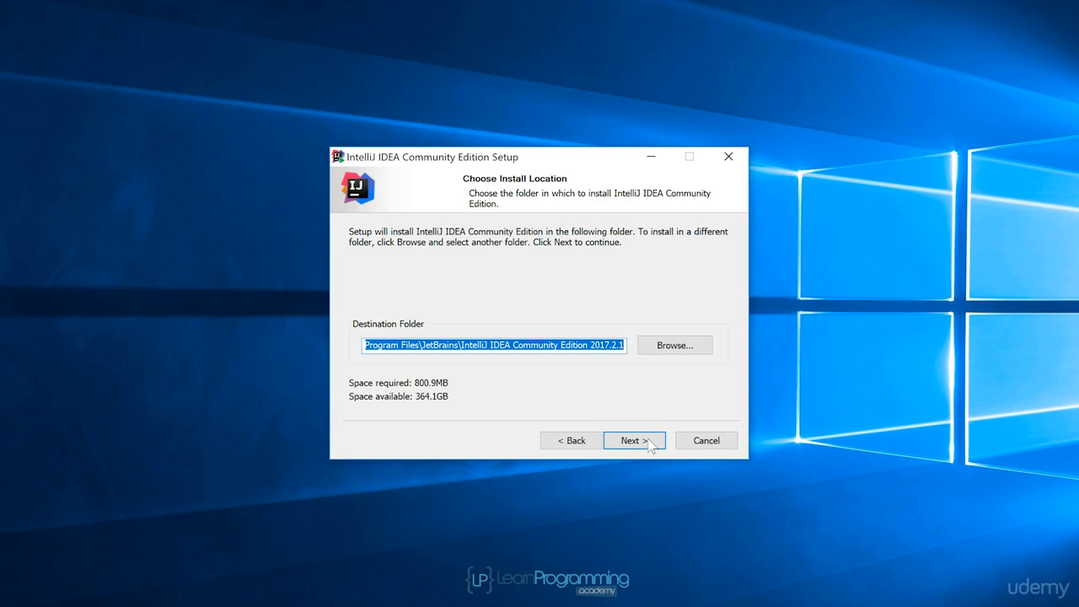
{"action": "left_click", "coordinate": [650, 446]}
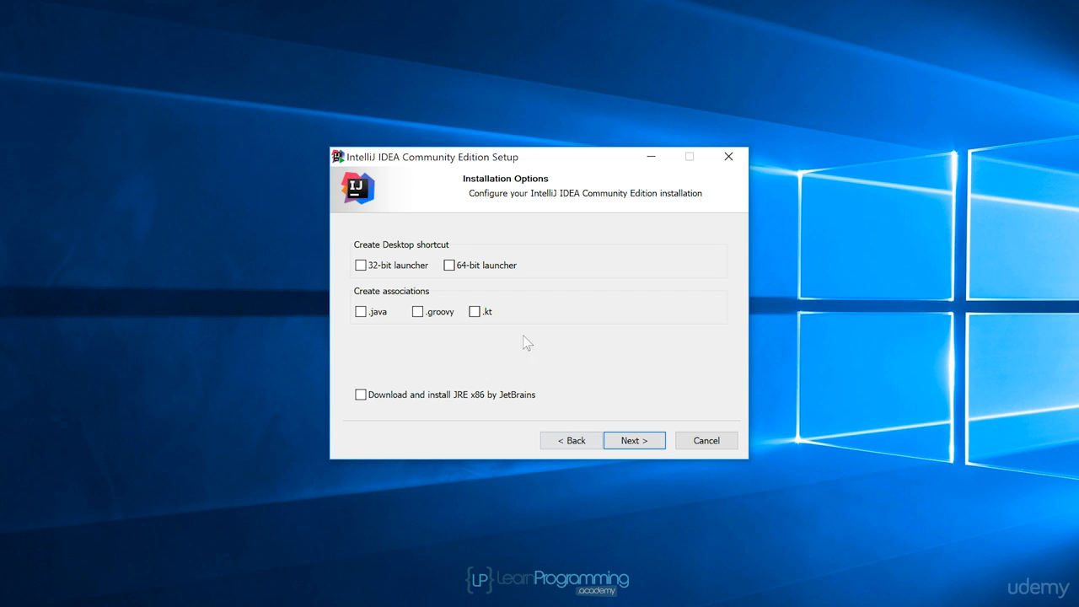
Enable the 64-bit launcher desktop shortcut and the .java, .groovy and .kt associations, and install with the JetBrains Start Menu folder
{"action": "left_click", "coordinate": [448, 266]}
{"action": "left_click", "coordinate": [361, 312]}
{"action": "left_click", "coordinate": [418, 312]}
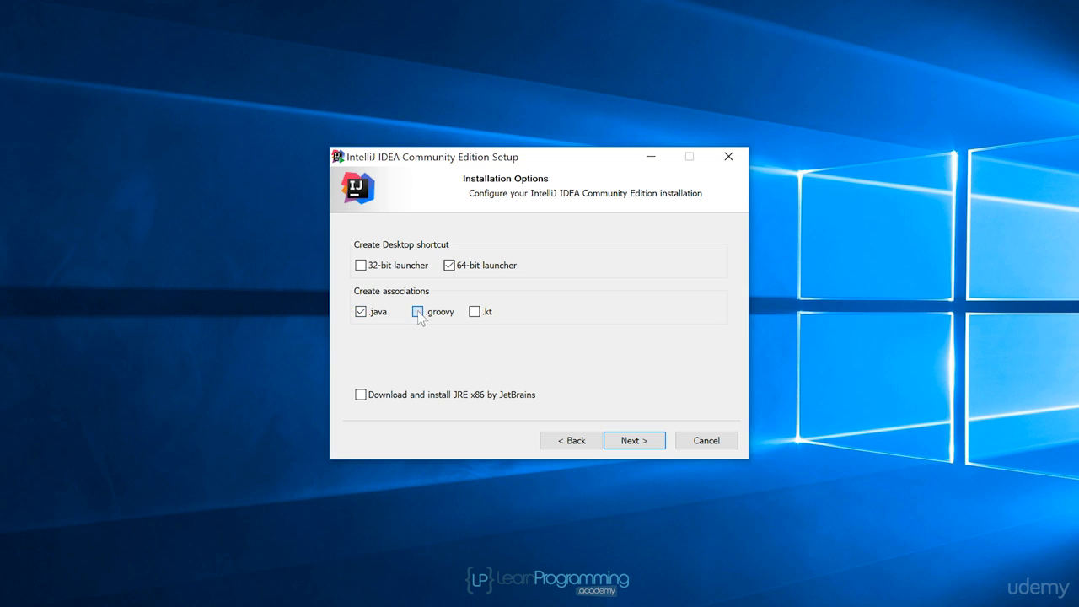
{"action": "left_click", "coordinate": [476, 313]}
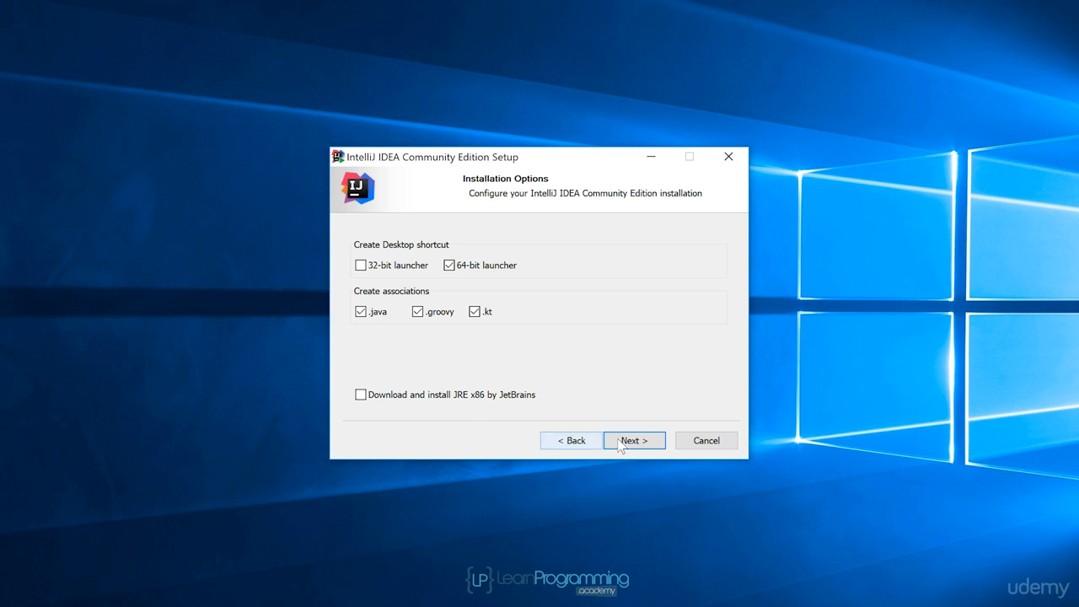
{"action": "left_click", "coordinate": [645, 444]}
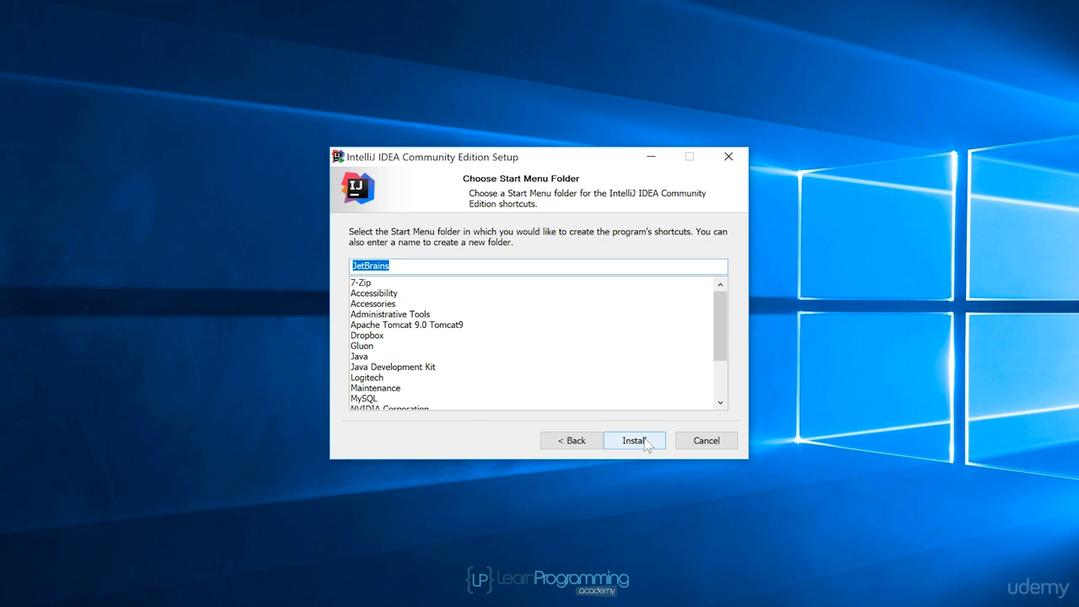
{"action": "left_click", "coordinate": [644, 438]}
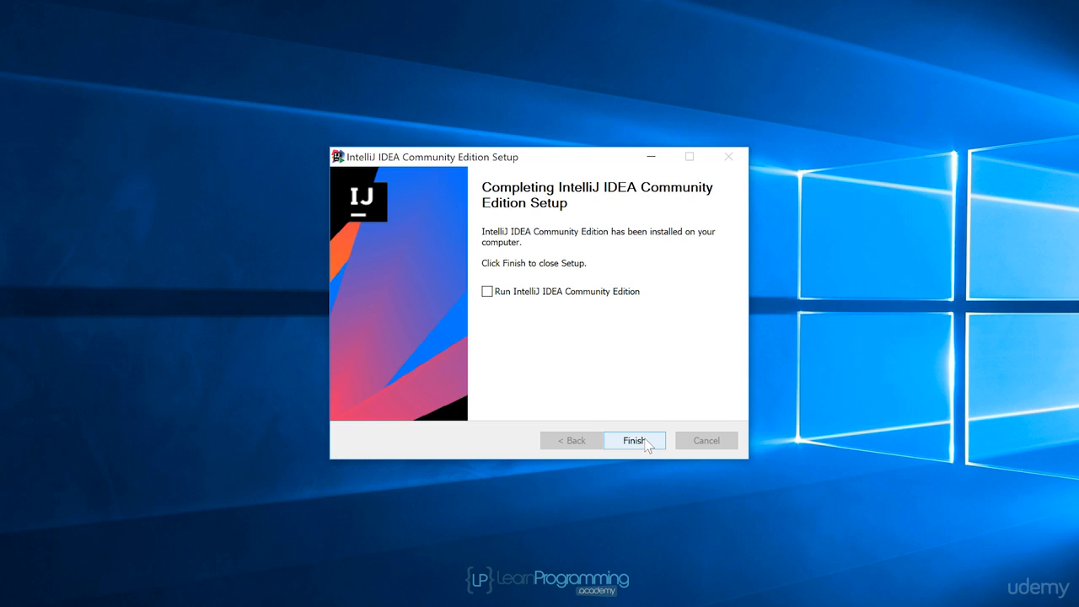
Finish the setup with IntelliJ IDEA Community Edition set to run, and choose not to import settings
{"action": "left_click", "coordinate": [484, 292]}
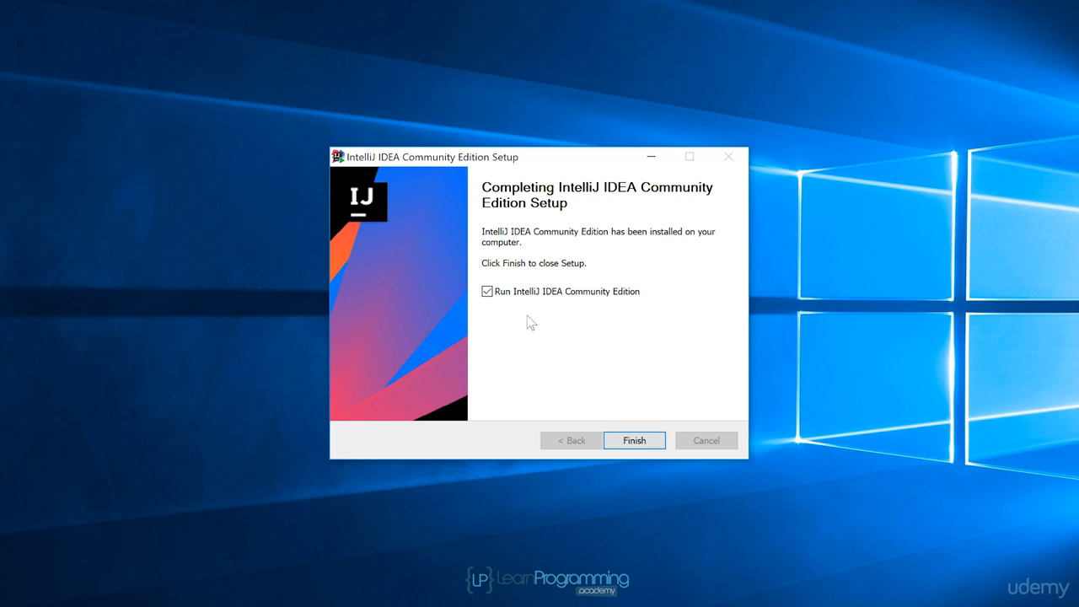
{"action": "left_click", "coordinate": [637, 442]}
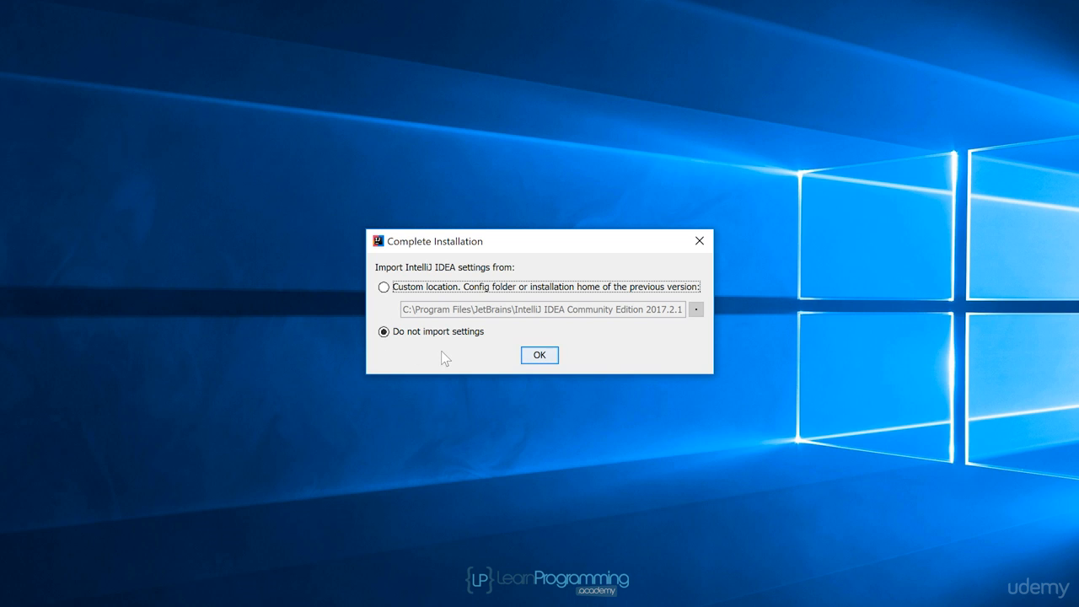
{"action": "left_click", "coordinate": [540, 354]}
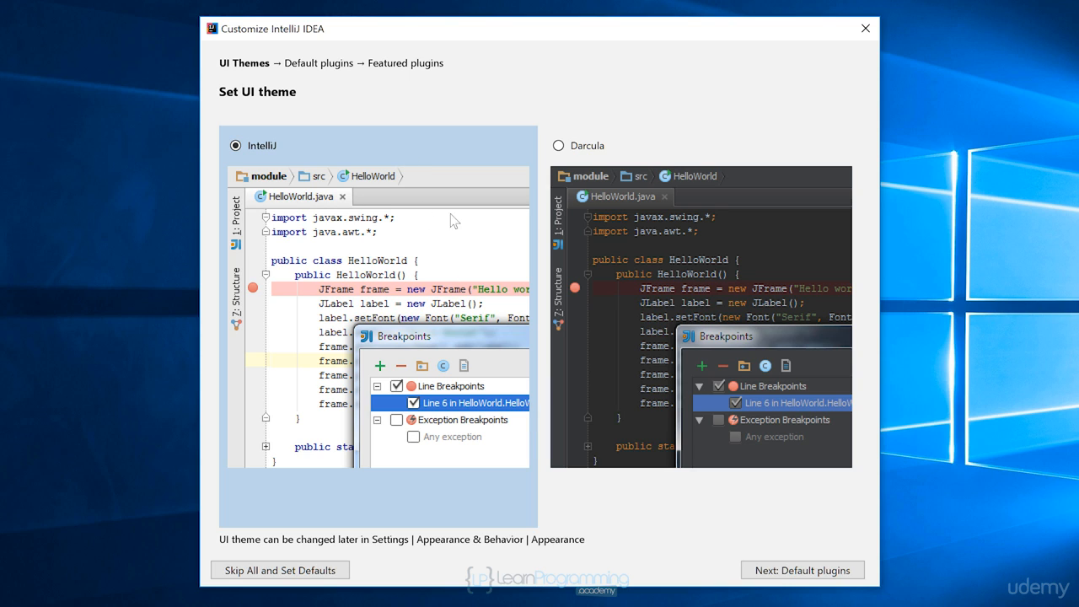
Preview the Darcula theme, choose the IntelliJ theme, keep the default plugins, and start IntelliJ IDEA without installing featured plugins
{"action": "left_click", "coordinate": [559, 147]}
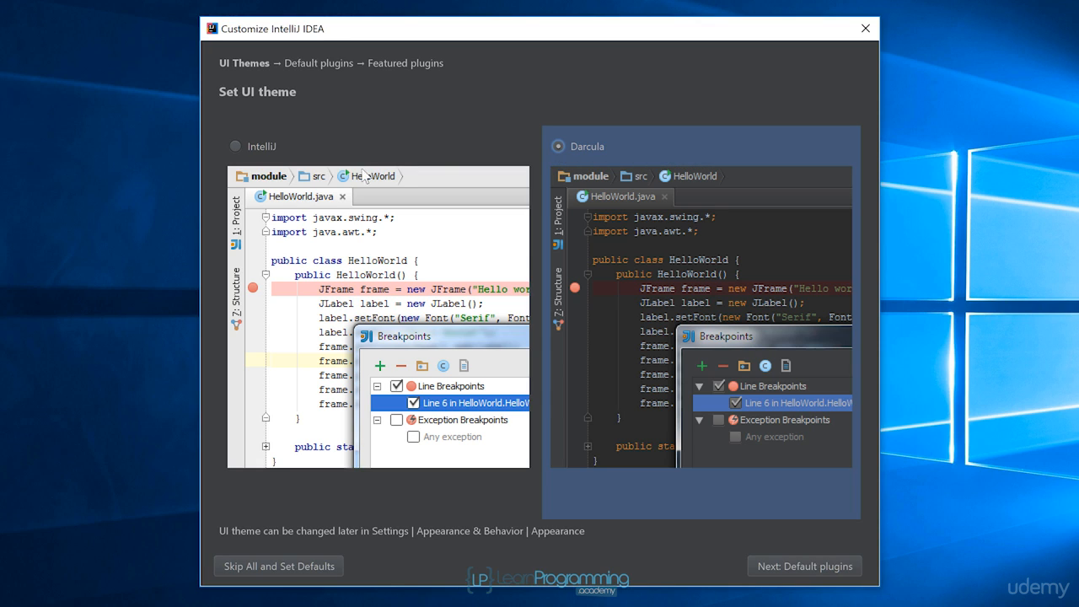
{"action": "left_click", "coordinate": [235, 146]}
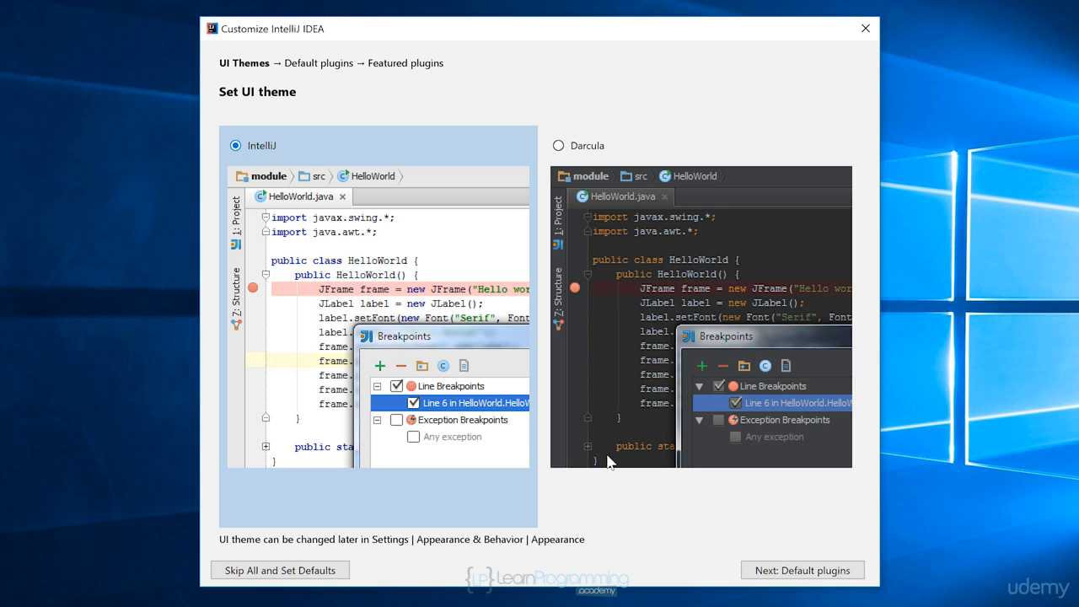
{"action": "left_click", "coordinate": [762, 571]}
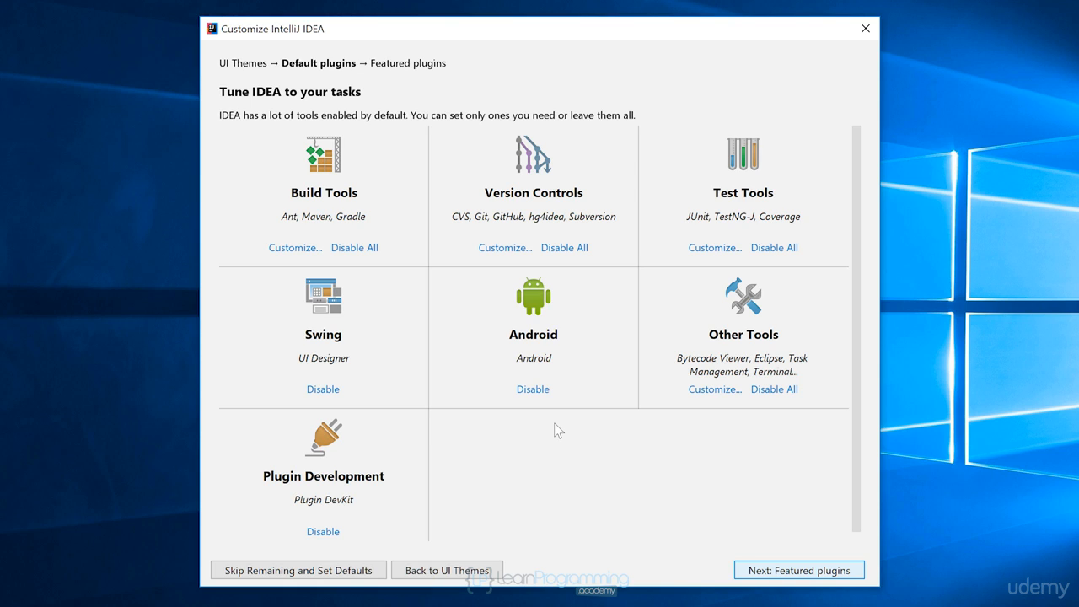
{"action": "left_click", "coordinate": [796, 573]}
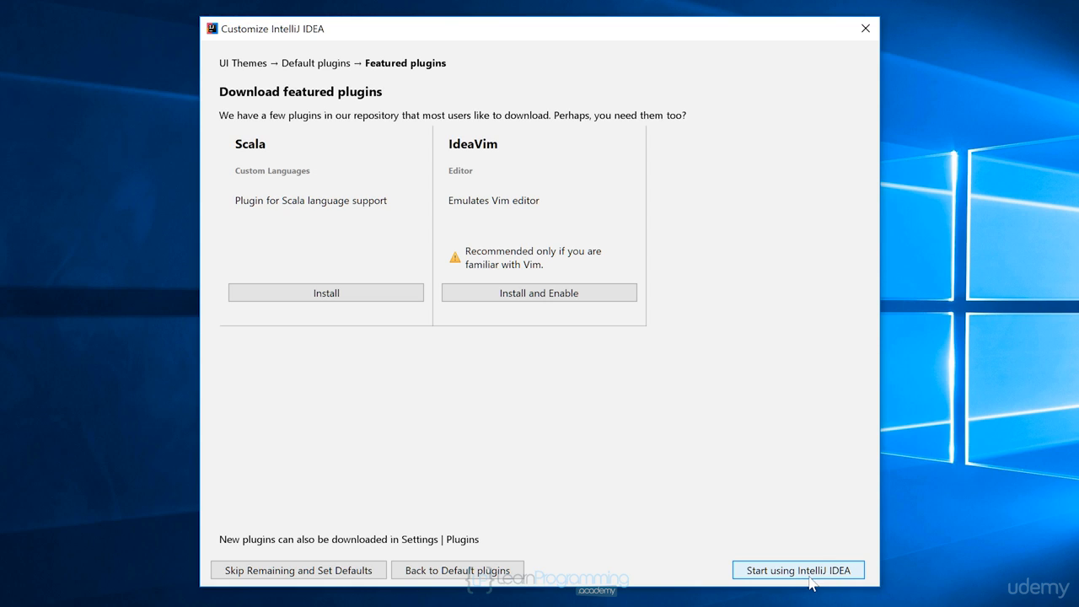
{"action": "left_click", "coordinate": [810, 575]}
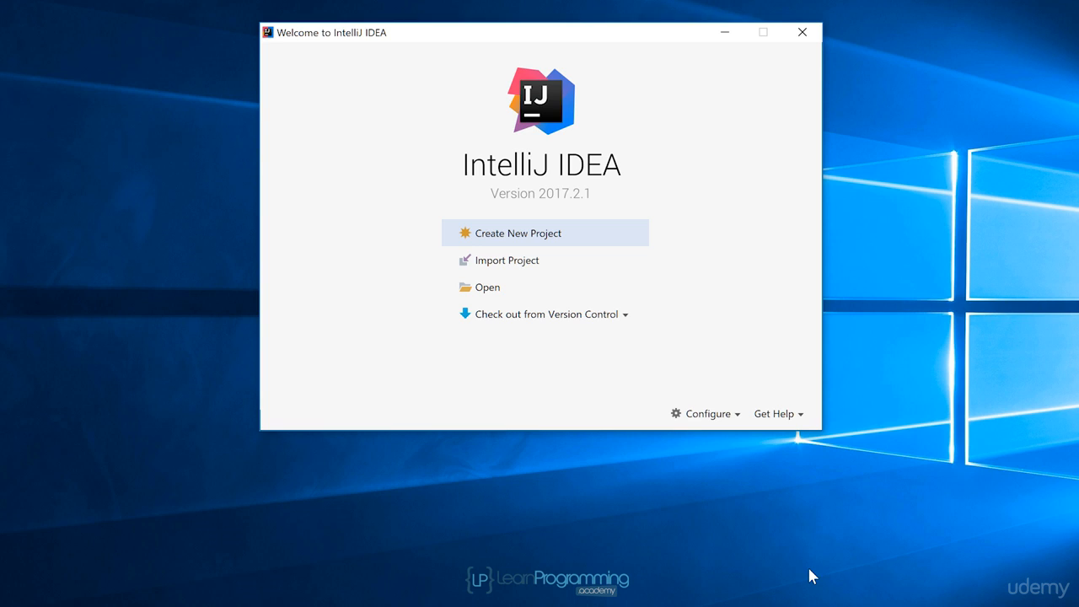
Open the default Project Structure from the welcome window and show its Project settings
{"action": "left_click", "coordinate": [713, 417]}
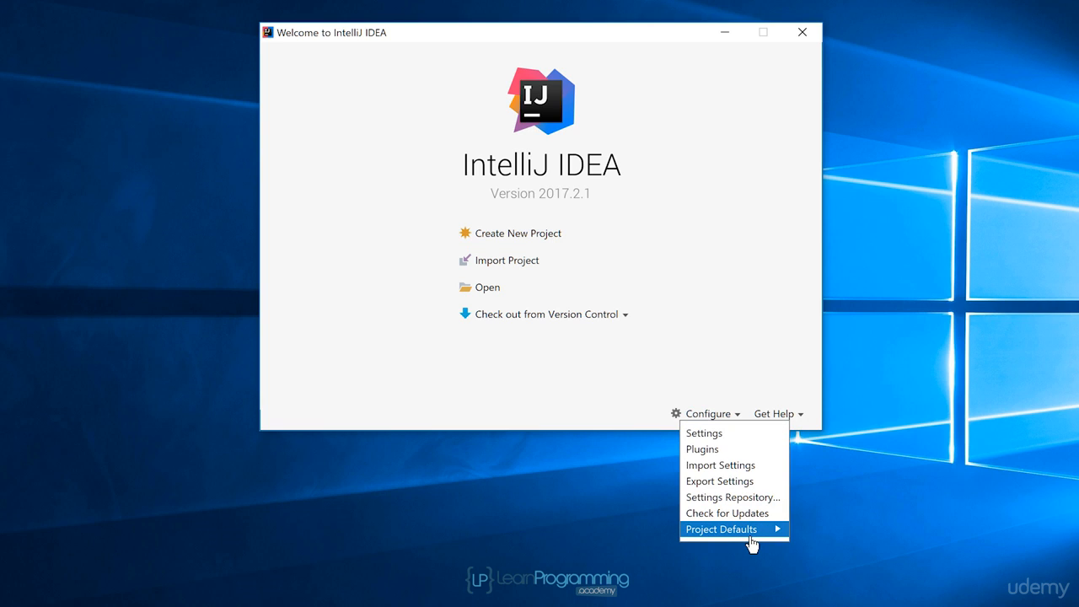
{"action": "mouse_move", "coordinate": [750, 543]}
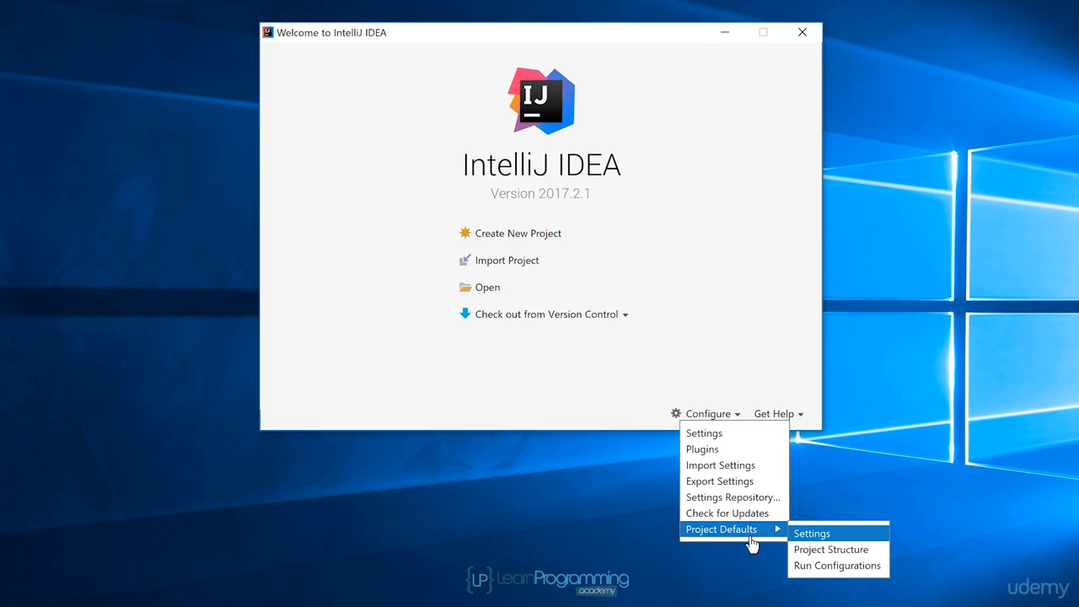
{"action": "left_click", "coordinate": [874, 552]}
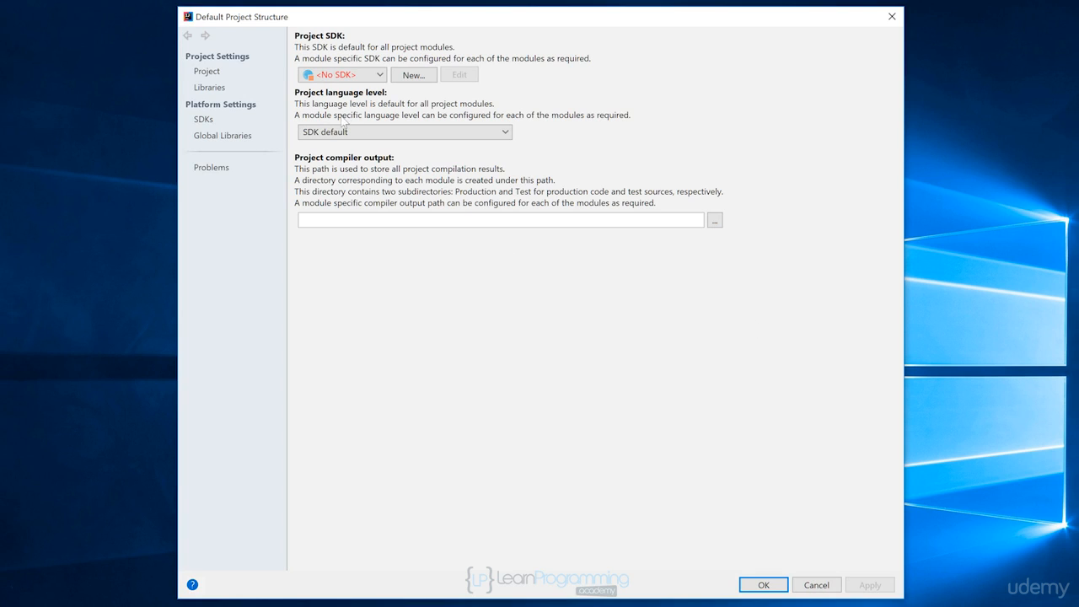
{"action": "left_click", "coordinate": [203, 122]}
{"action": "left_click", "coordinate": [207, 72]}
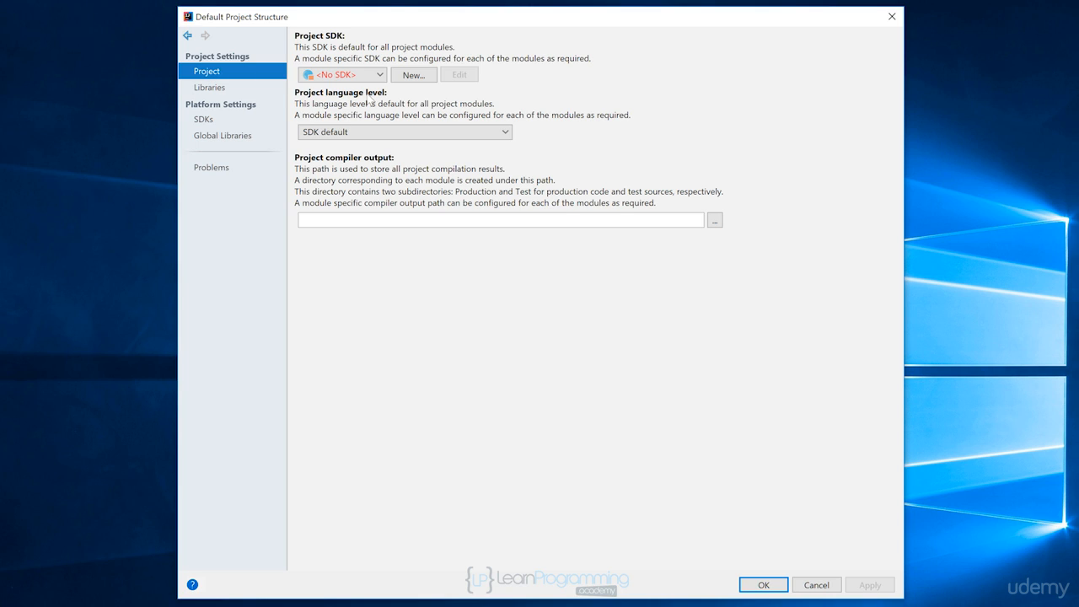
Set up a new JDK for the project SDK, selecting C:\Program Files\Java\jdk1.8.0_144 as its home directory
{"action": "left_click", "coordinate": [379, 76]}
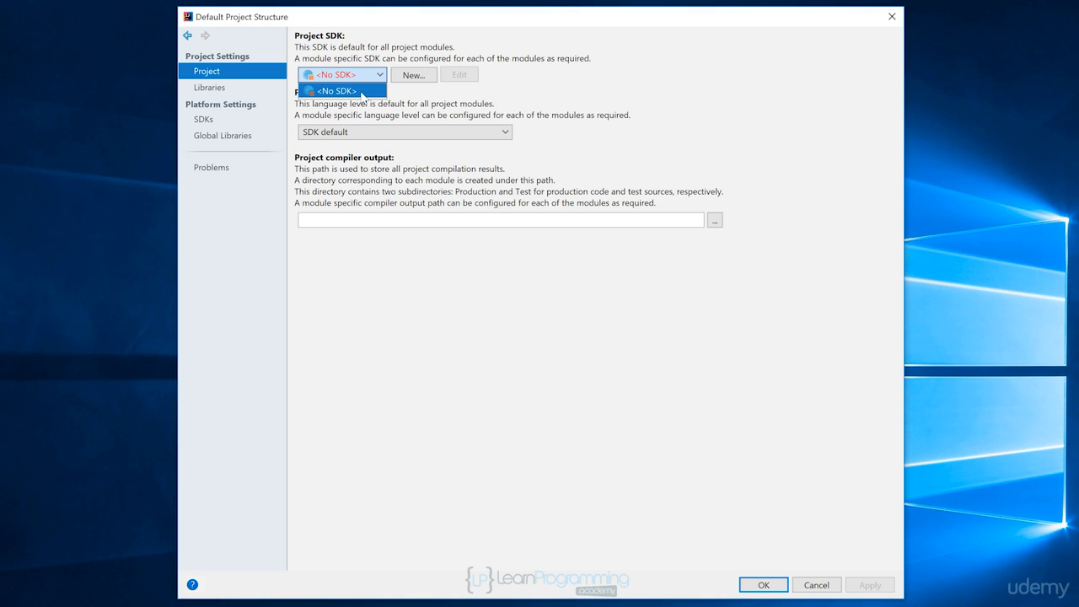
{"action": "left_click", "coordinate": [406, 93]}
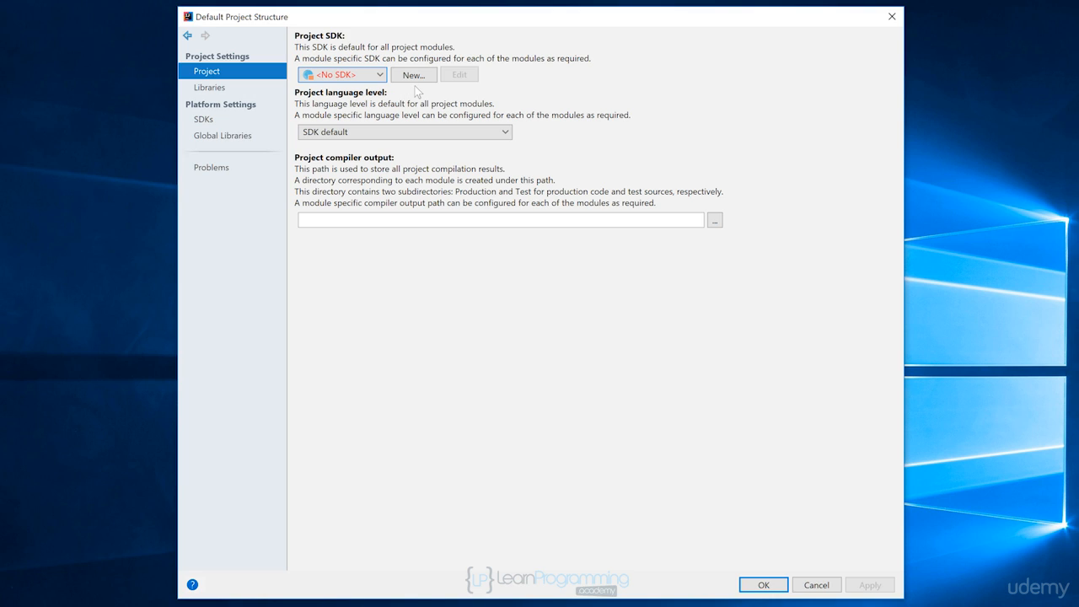
{"action": "left_click", "coordinate": [409, 76]}
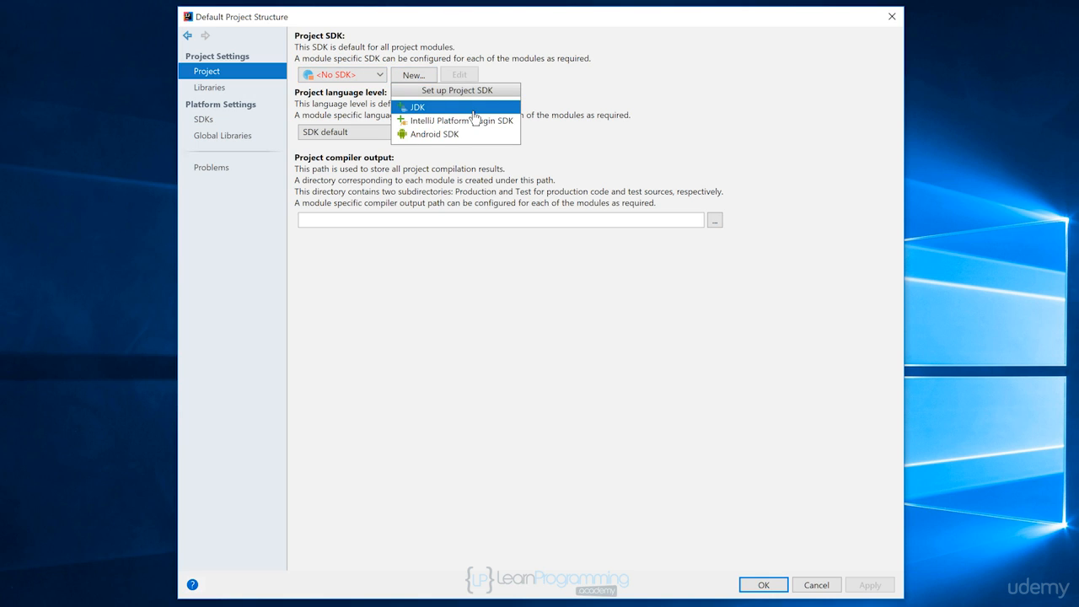
{"action": "left_click", "coordinate": [472, 108]}
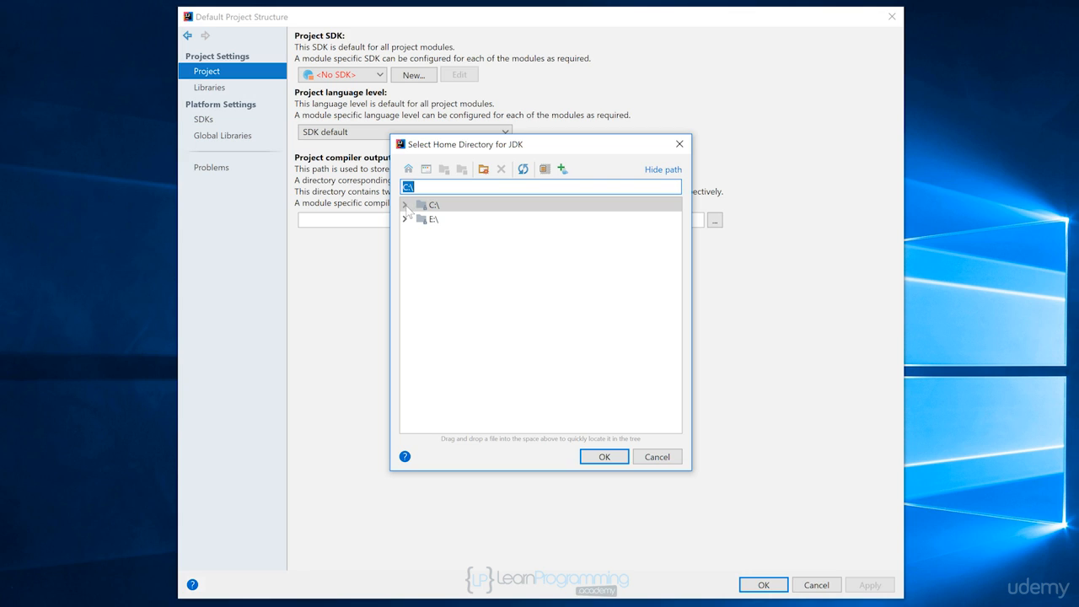
{"action": "left_click", "coordinate": [405, 207]}
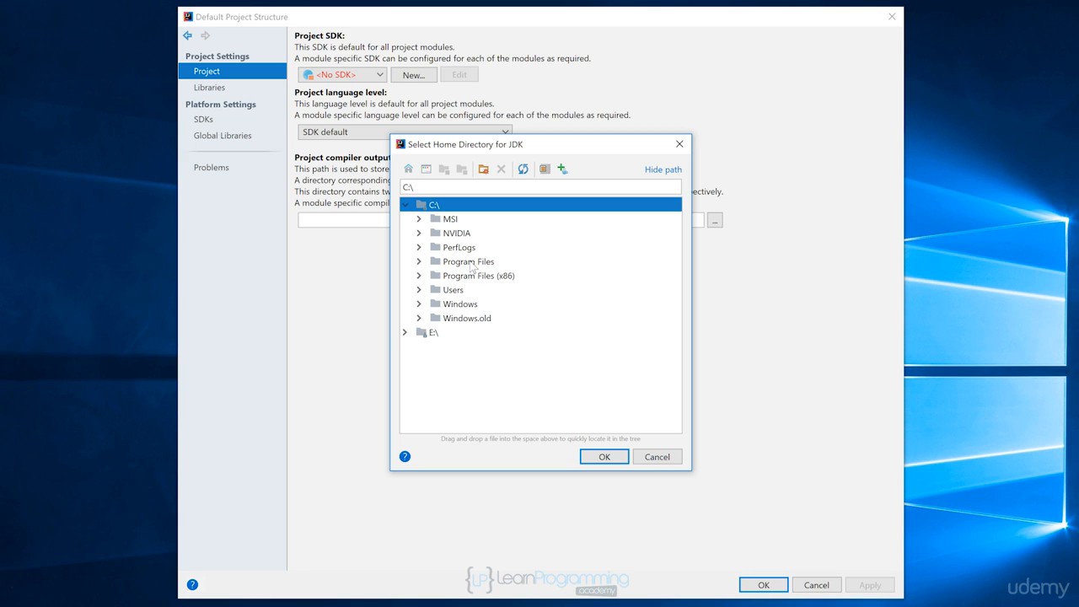
{"action": "left_click", "coordinate": [419, 263]}
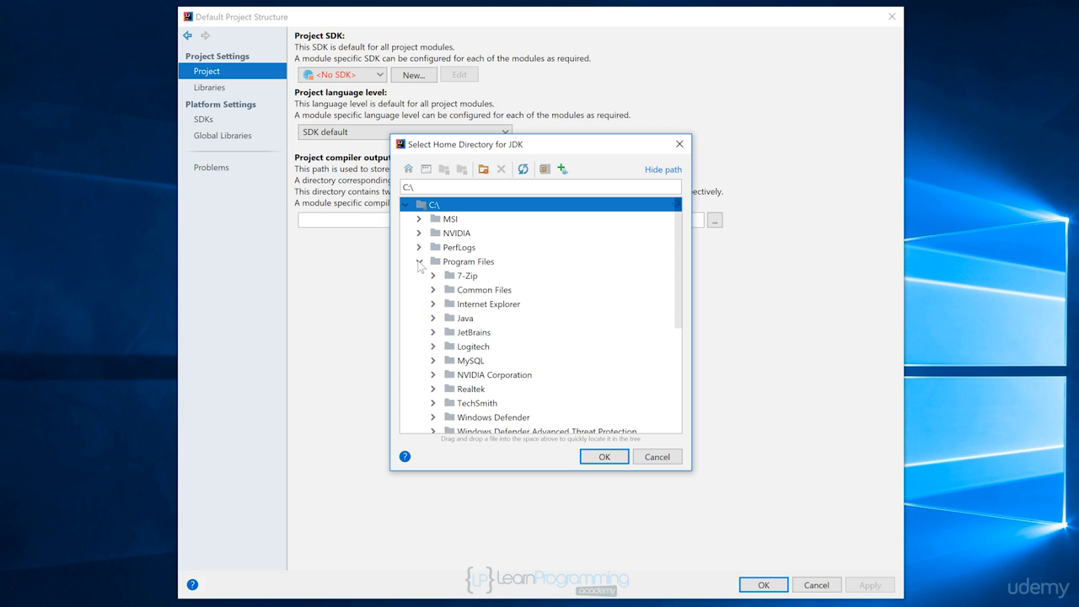
{"action": "left_click", "coordinate": [432, 318]}
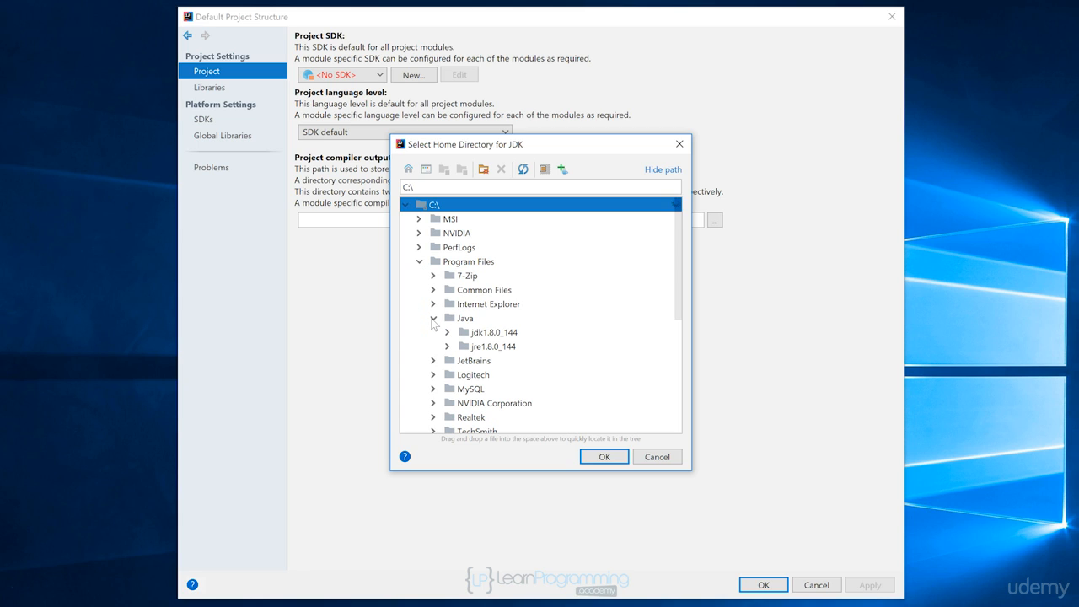
{"action": "left_click", "coordinate": [477, 335]}
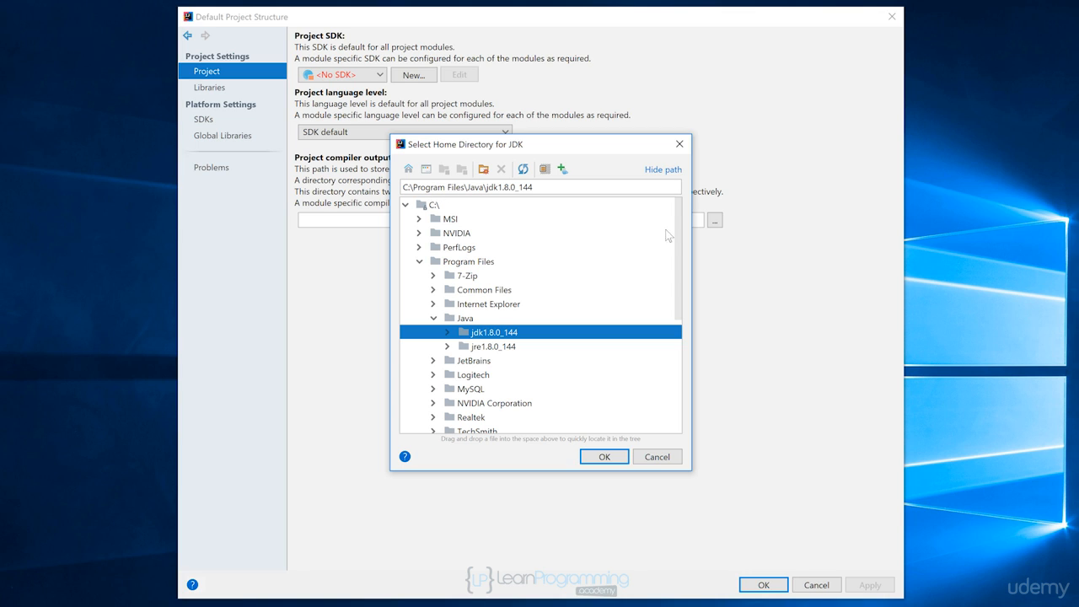
Check the Program Files (x86) folder for a Java installation and return to the Java folder under Program Files
{"action": "left_click_drag", "start_coordinate": [678, 231], "coordinate": [673, 358]}
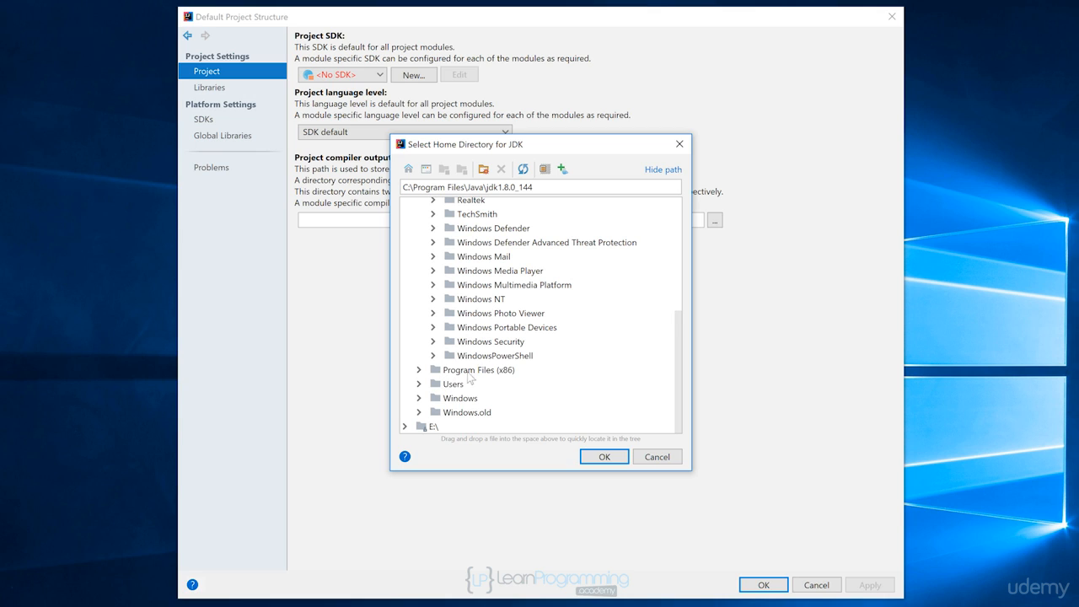
{"action": "left_click", "coordinate": [419, 370]}
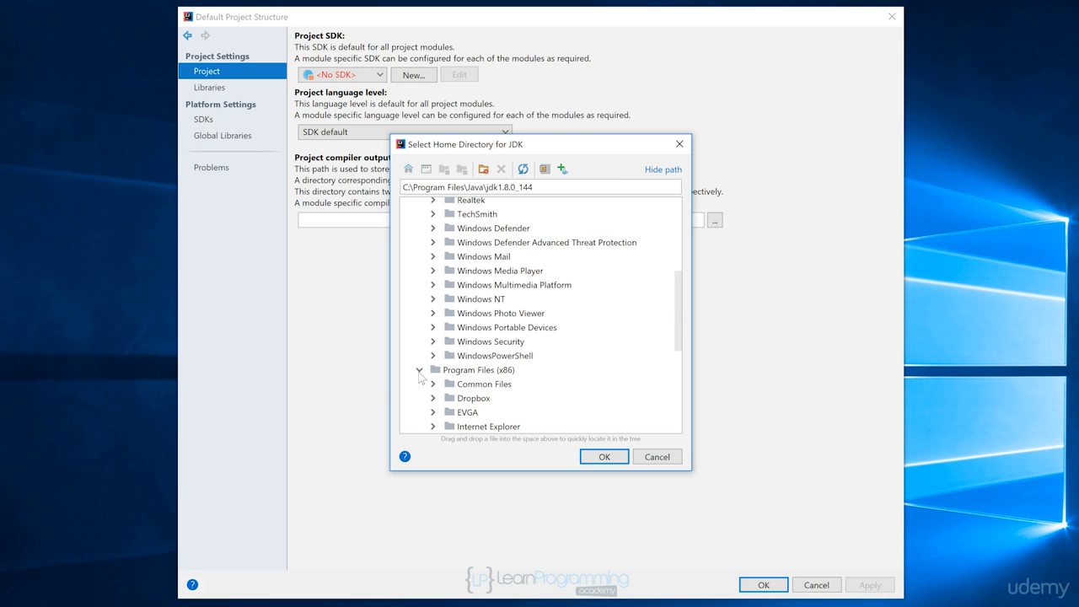
{"action": "left_click_drag", "start_coordinate": [679, 333], "coordinate": [675, 361]}
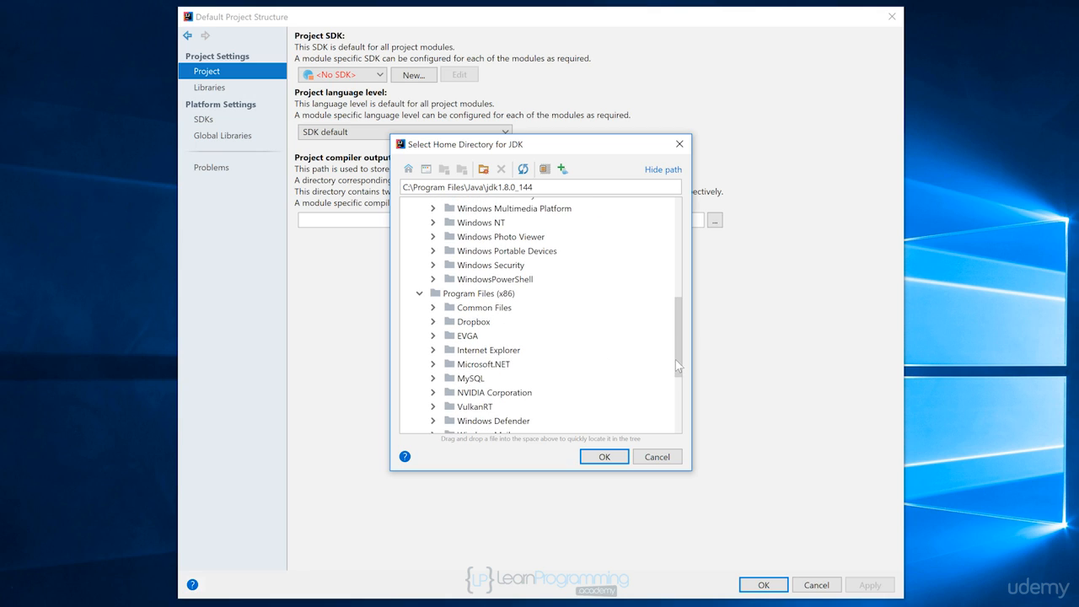
{"action": "left_click", "coordinate": [416, 294]}
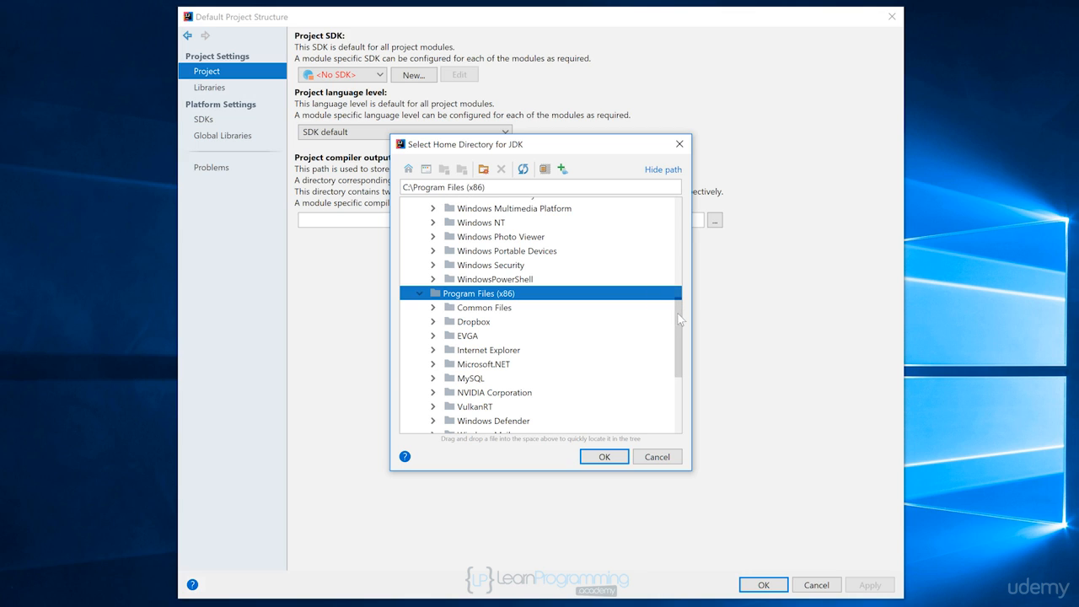
{"action": "left_click_drag", "start_coordinate": [679, 319], "coordinate": [679, 219]}
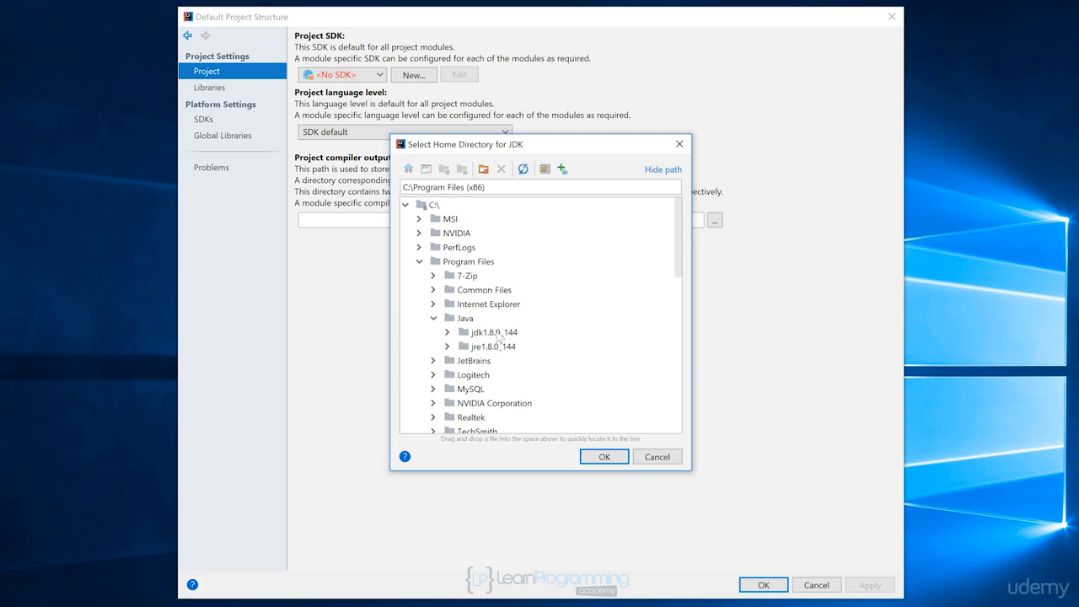
Confirm jdk1.8.0_144 as the JDK home directory and choose 1.8 (java version "1.8.0_144") as the project SDK
{"action": "left_click", "coordinate": [499, 335]}
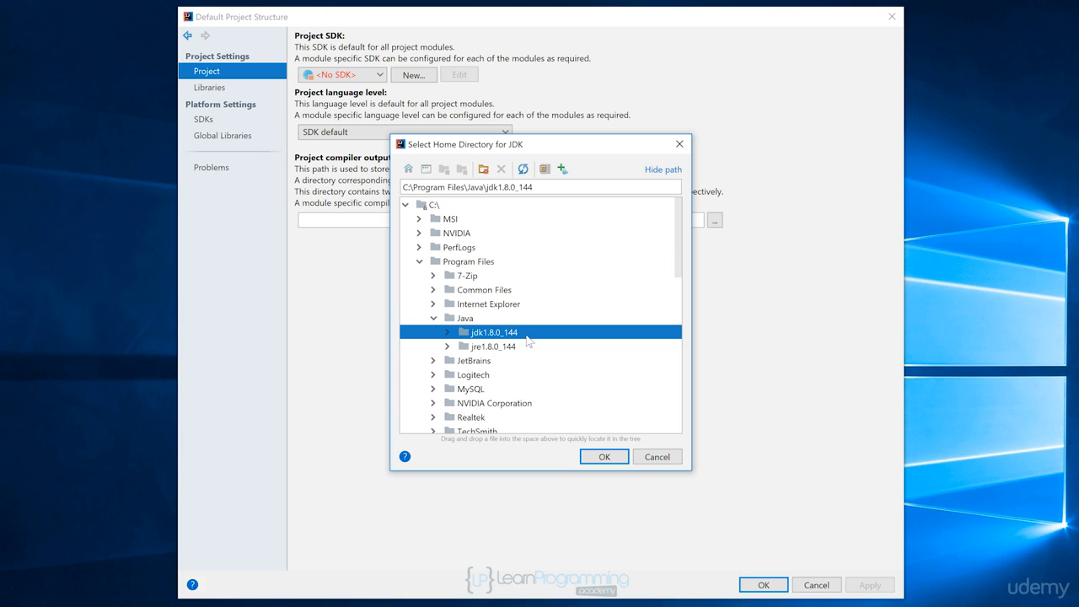
{"action": "left_click", "coordinate": [602, 456]}
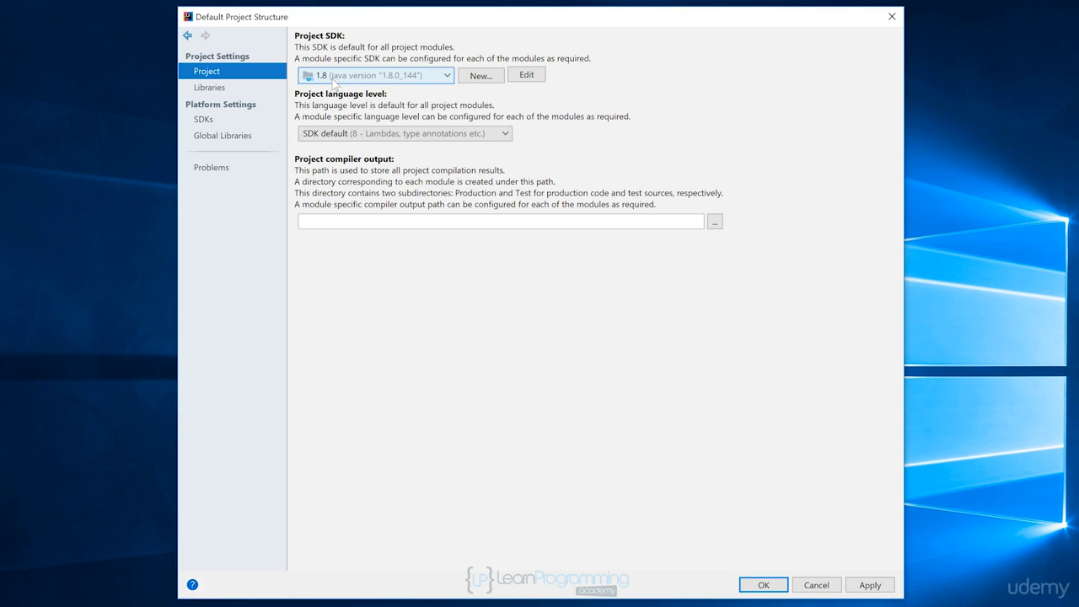
{"action": "left_click", "coordinate": [445, 78]}
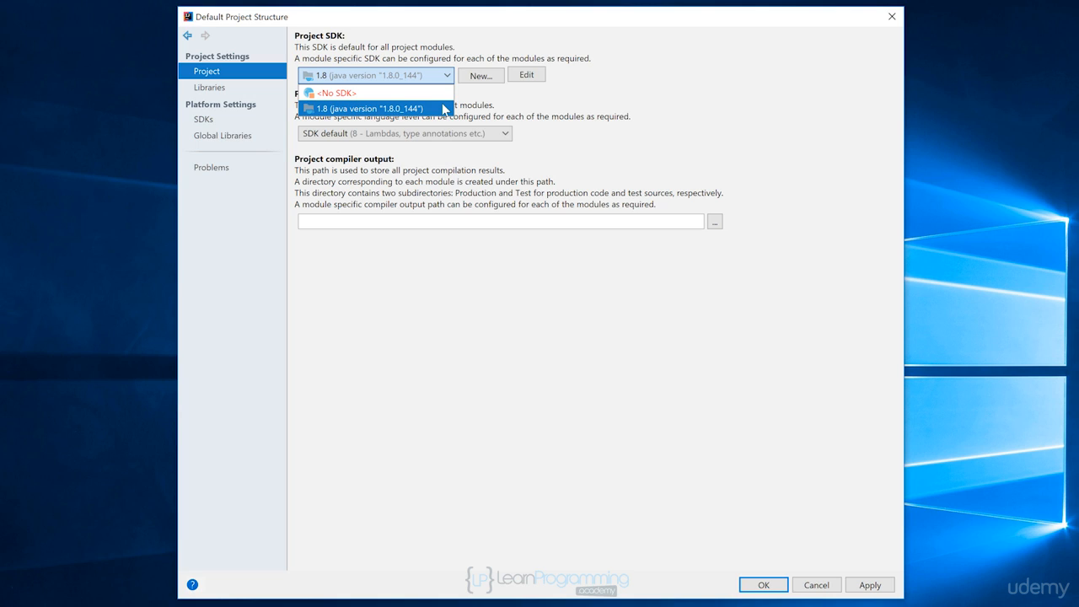
{"action": "left_click", "coordinate": [445, 108]}
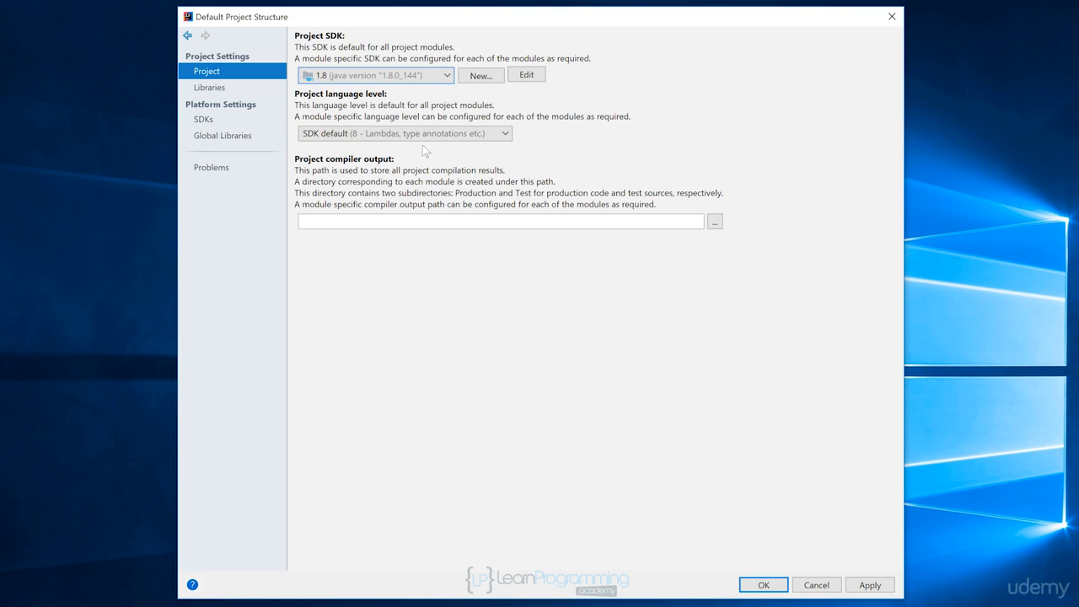
Review the project language levels, keep SDK default (8 - Lambdas, type annotations etc.), and accept the default project structure
{"action": "left_click", "coordinate": [506, 135]}
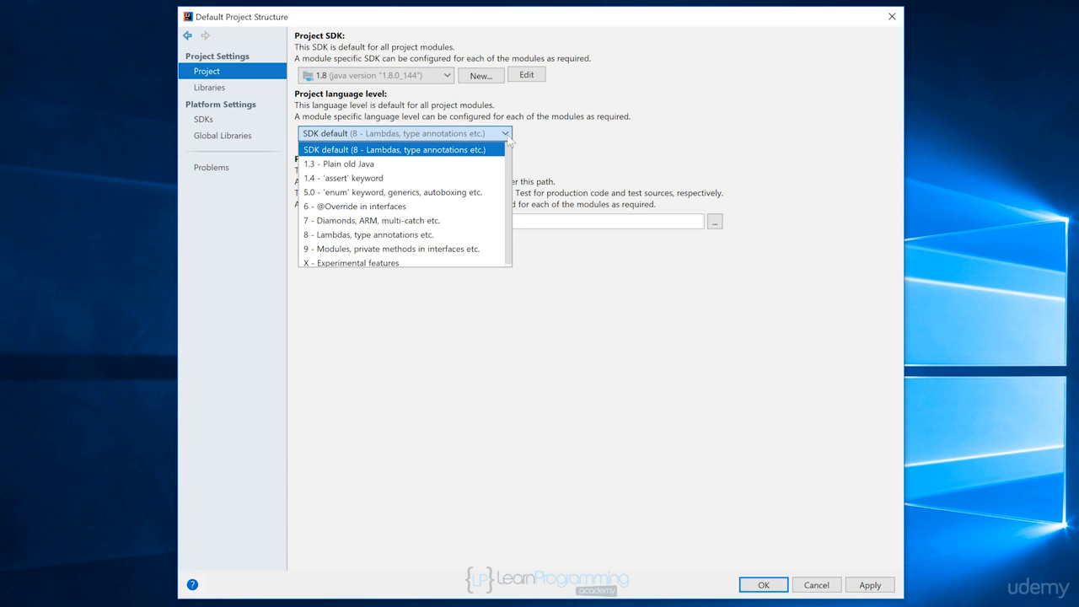
{"action": "left_click", "coordinate": [578, 143]}
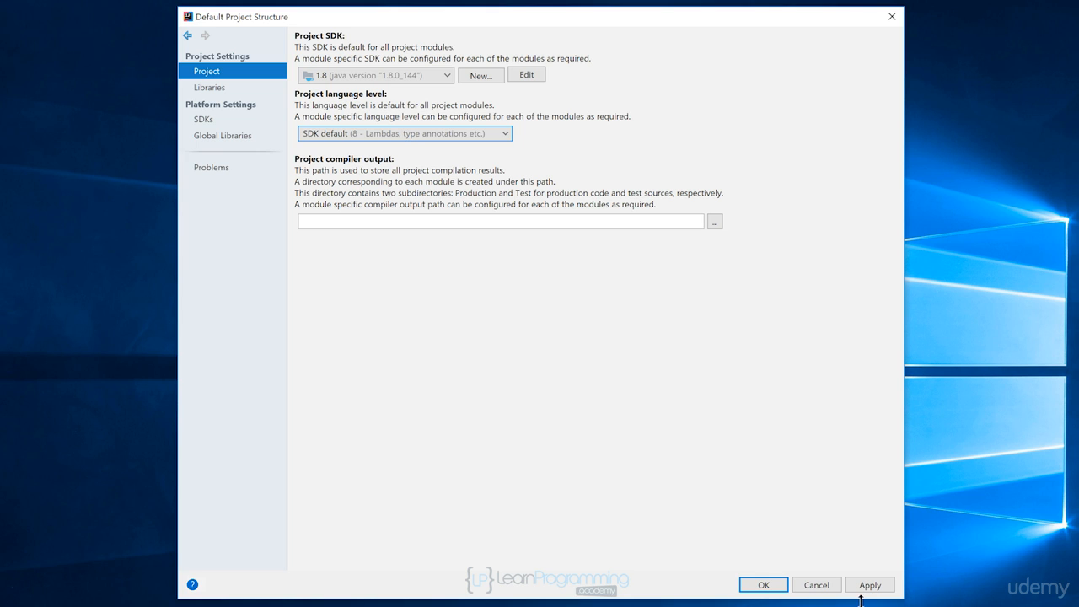
{"action": "left_click", "coordinate": [781, 590]}
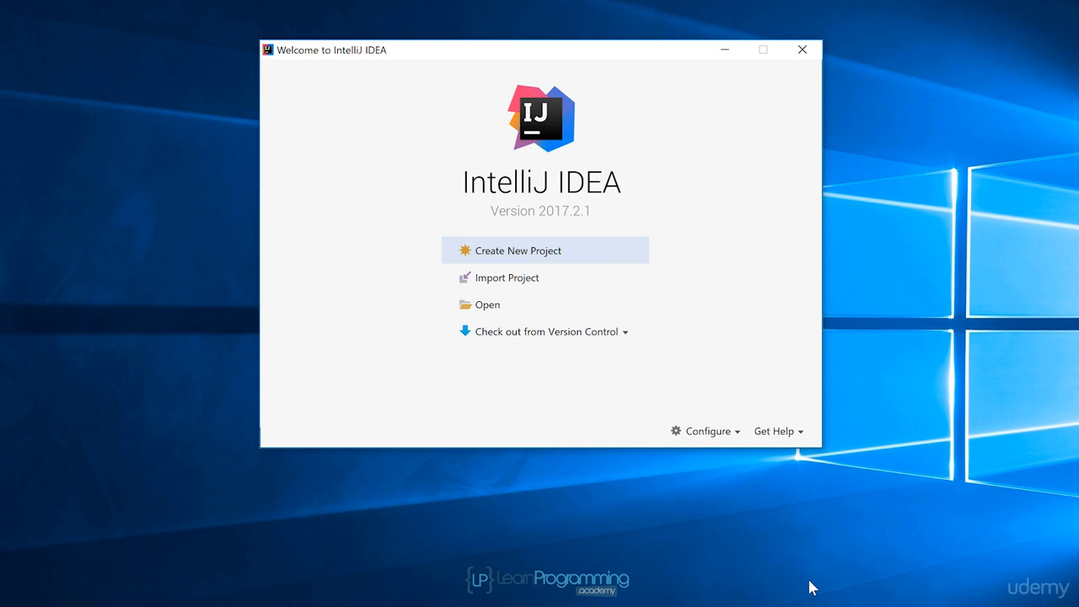
In the default editor Auto Import settings, enable adding unambiguous imports and optimizing imports on the fly, and apply the changes
{"action": "left_click", "coordinate": [721, 434]}
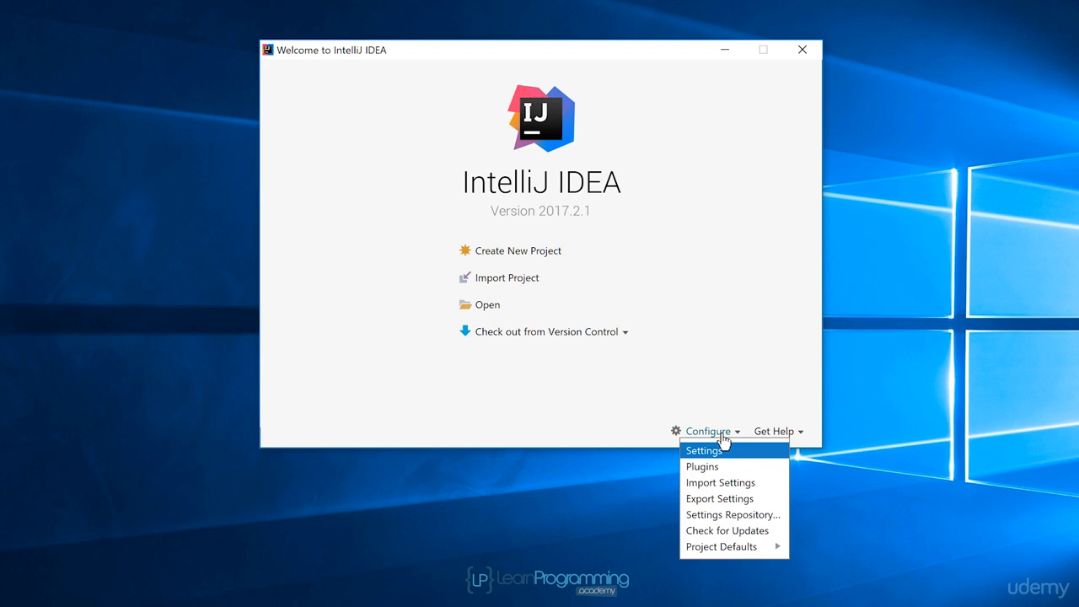
{"action": "left_click", "coordinate": [757, 459]}
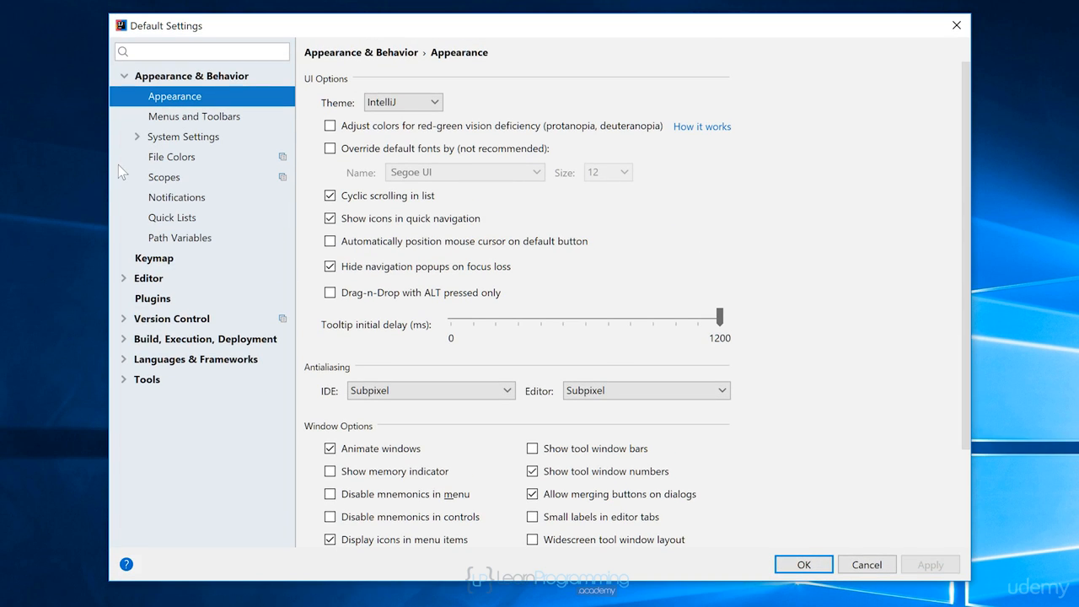
{"action": "left_click", "coordinate": [124, 280]}
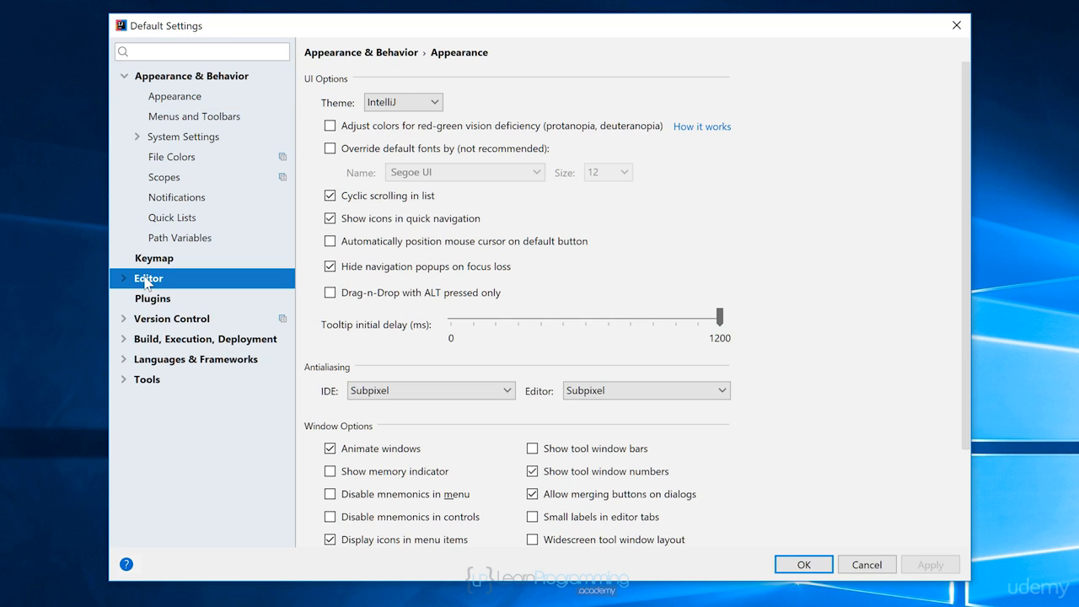
{"action": "left_click", "coordinate": [124, 279]}
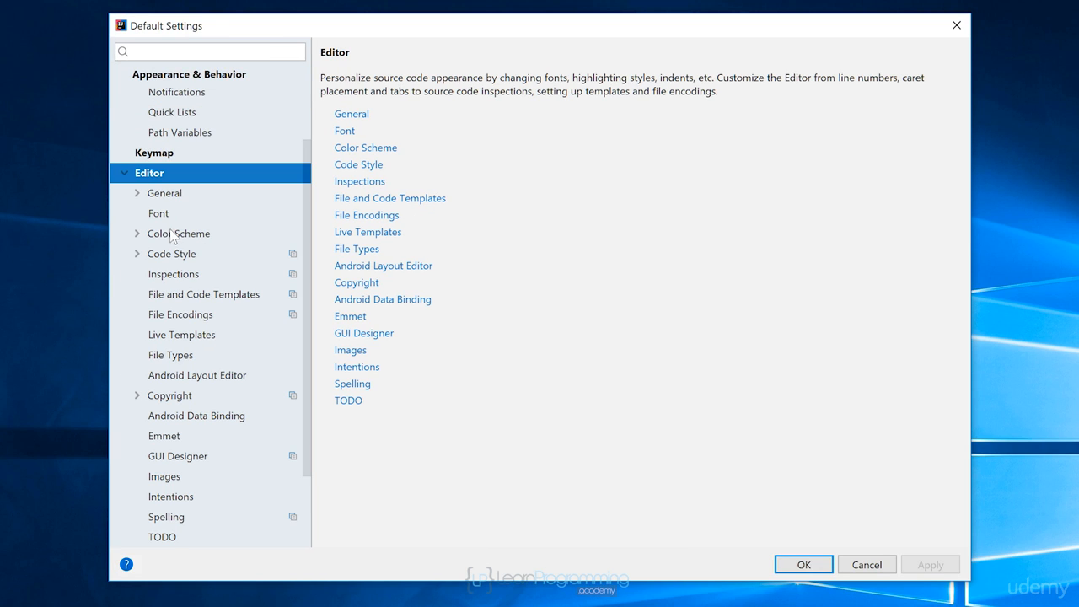
{"action": "left_click", "coordinate": [137, 193]}
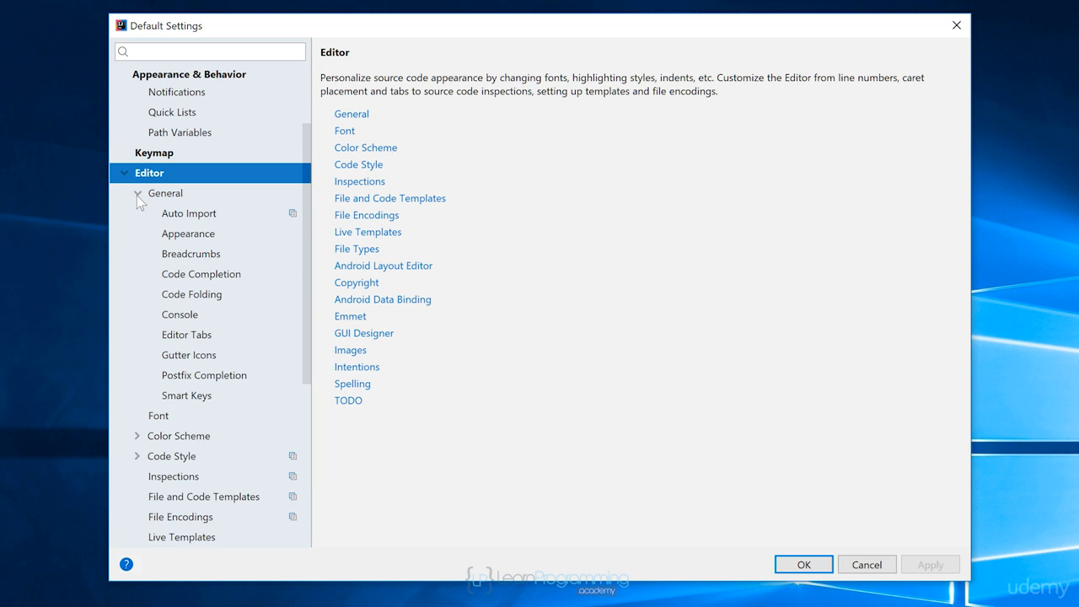
{"action": "left_click", "coordinate": [206, 218]}
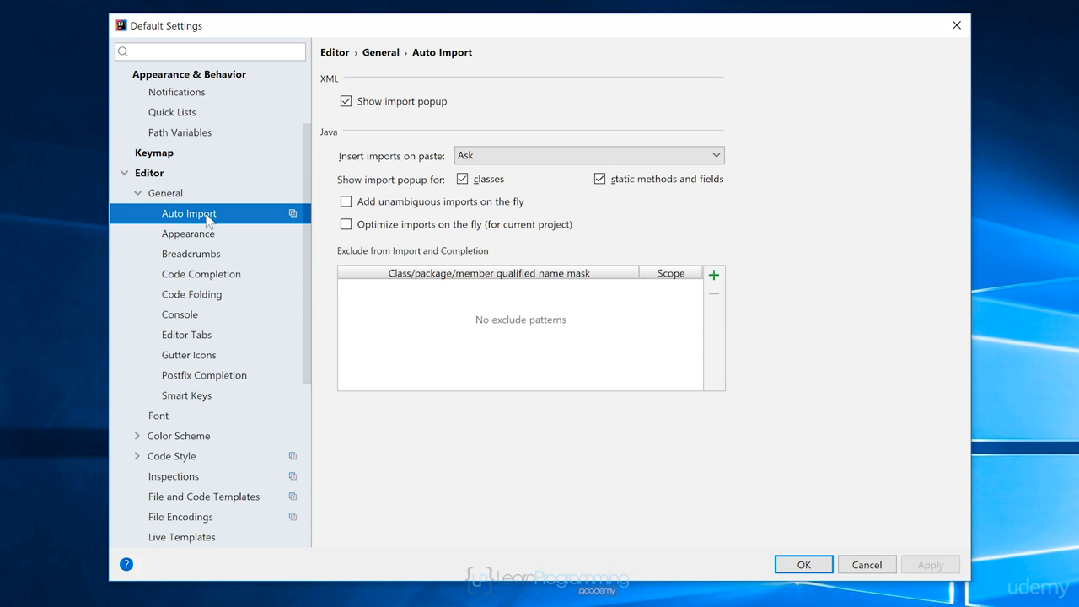
{"action": "left_click", "coordinate": [345, 203]}
{"action": "left_click", "coordinate": [343, 230]}
{"action": "left_click", "coordinate": [931, 566]}
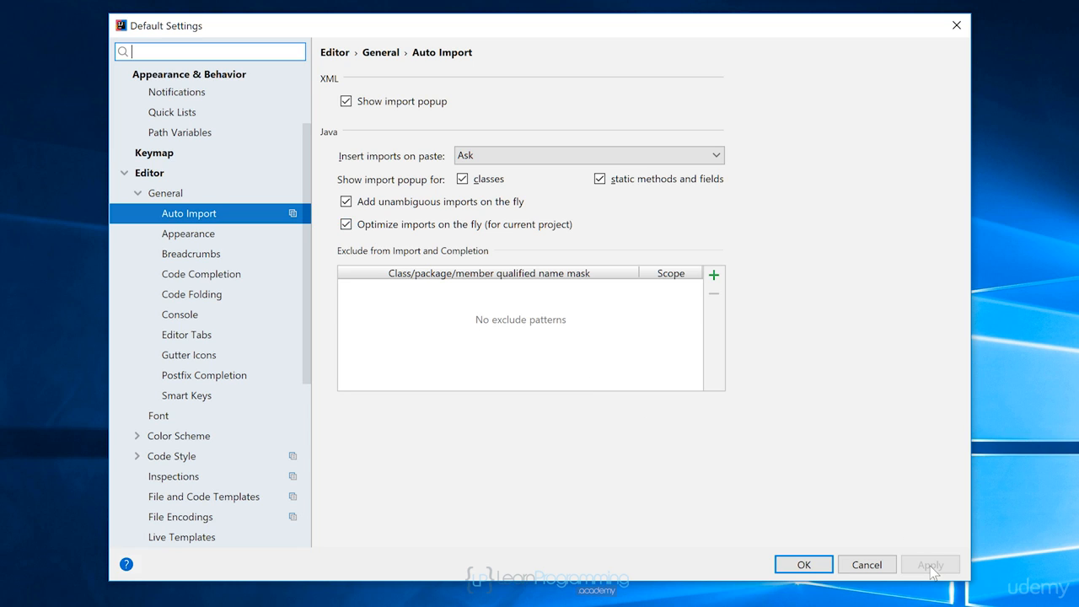
Review the editor's general Appearance options and close the default settings, accepting them
{"action": "left_click", "coordinate": [179, 235]}
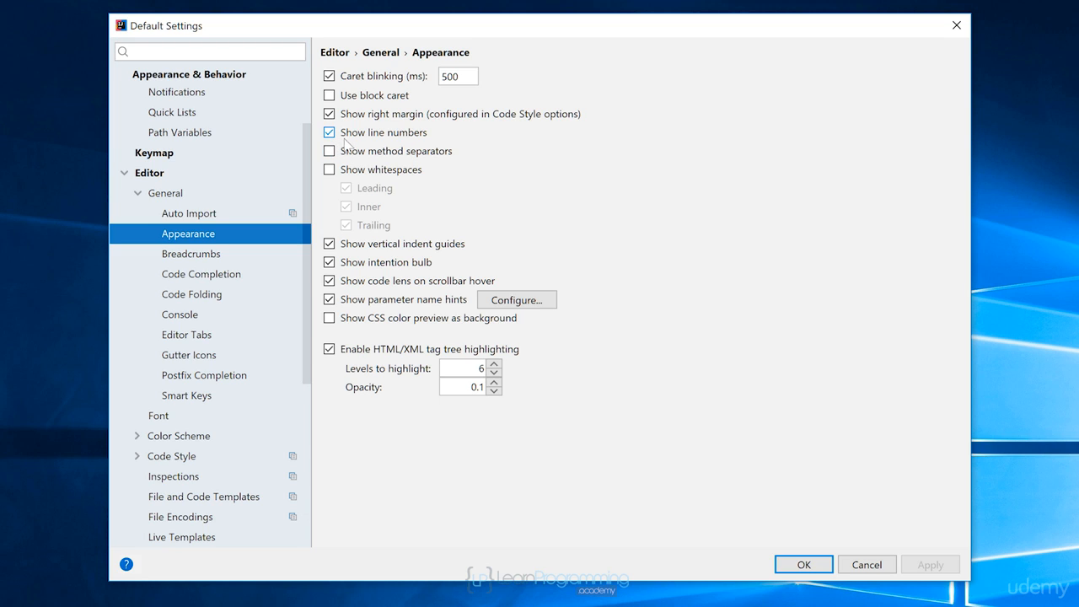
{"action": "left_click", "coordinate": [814, 565]}
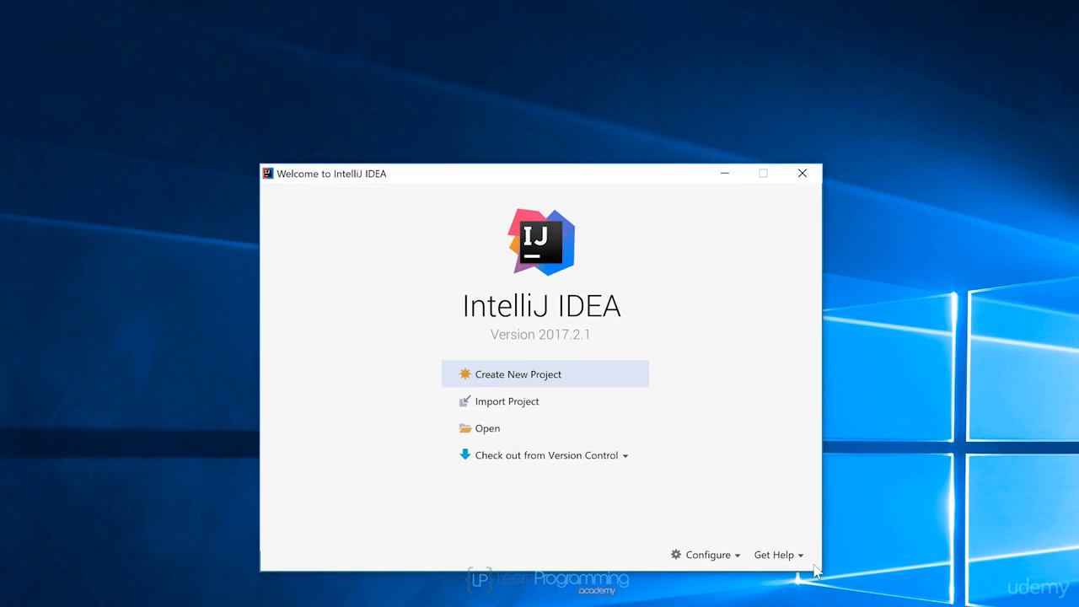